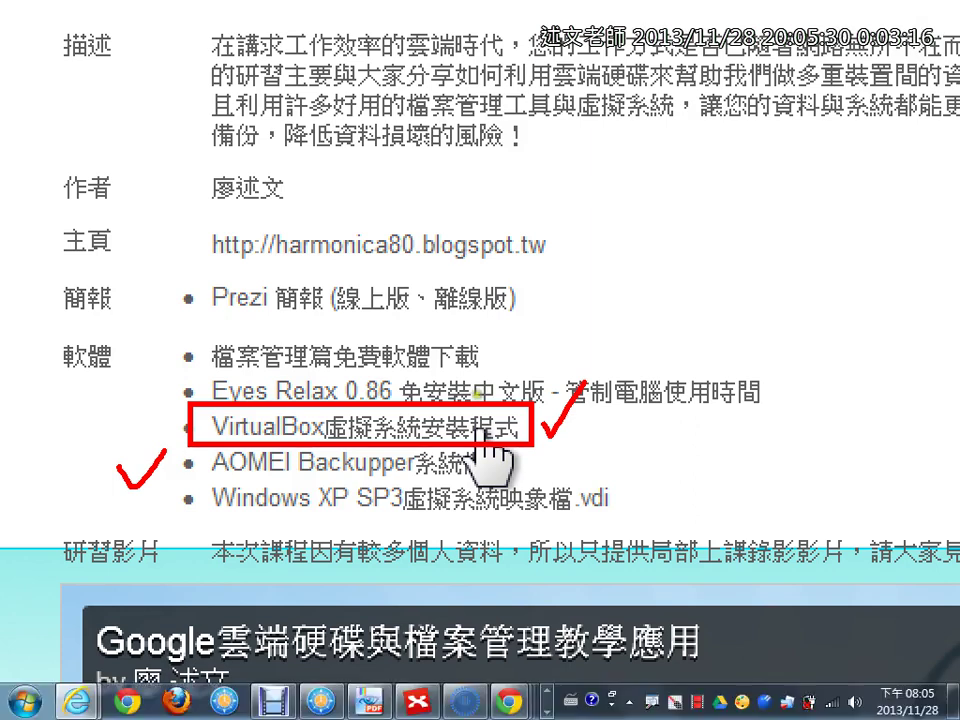
{"action": "key", "text": "Escape"}
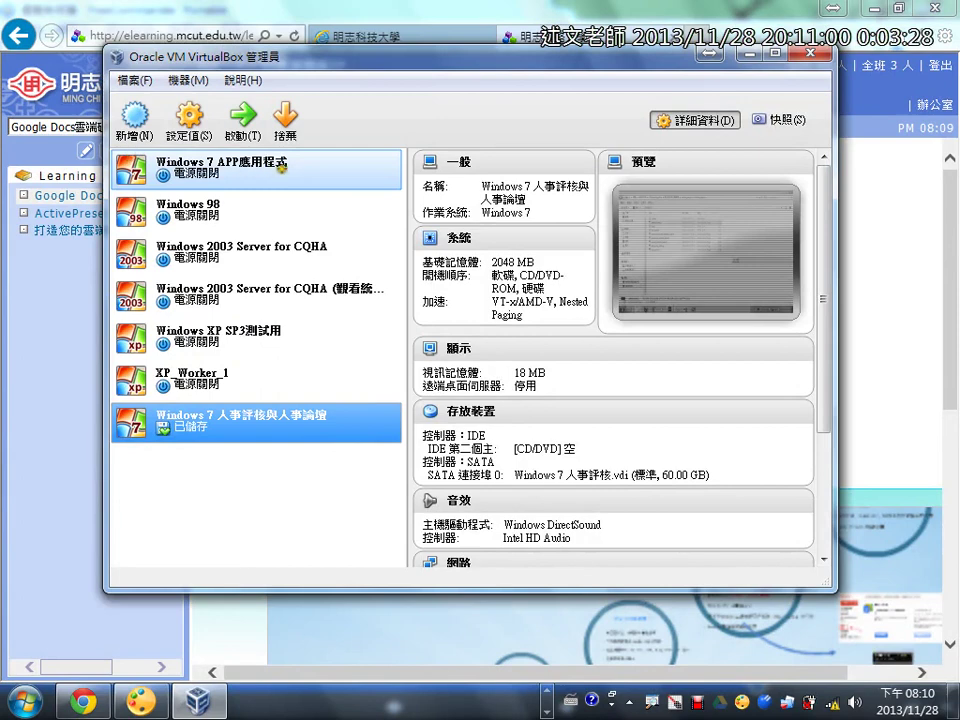
{"action": "left_click_drag", "start_coordinate": [130, 158], "coordinate": [339, 455]}
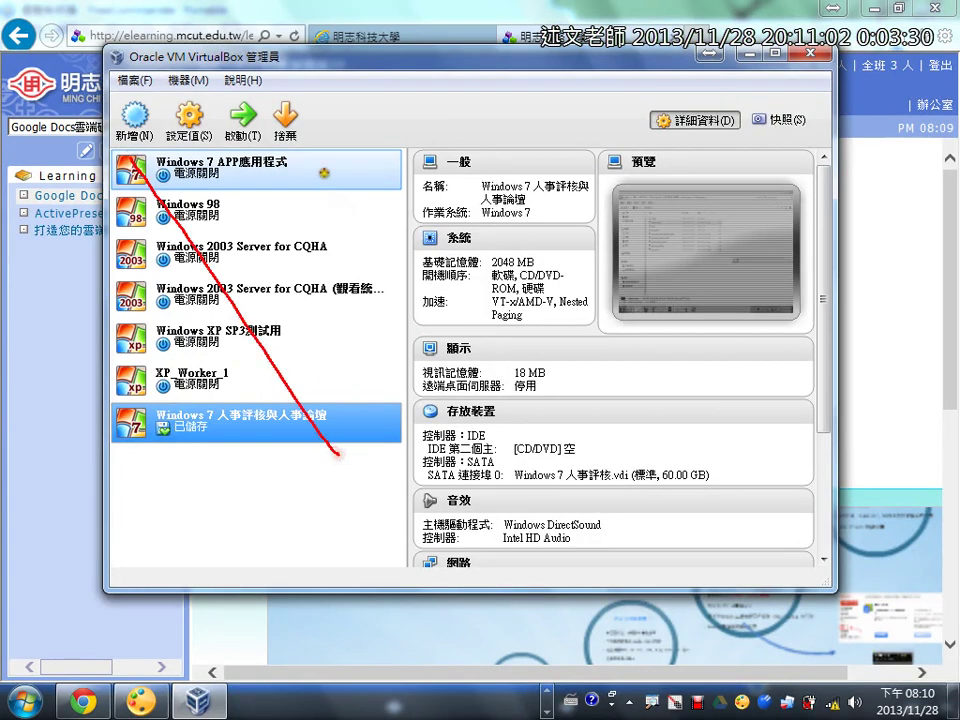
{"action": "left_click_drag", "start_coordinate": [322, 165], "coordinate": [142, 432]}
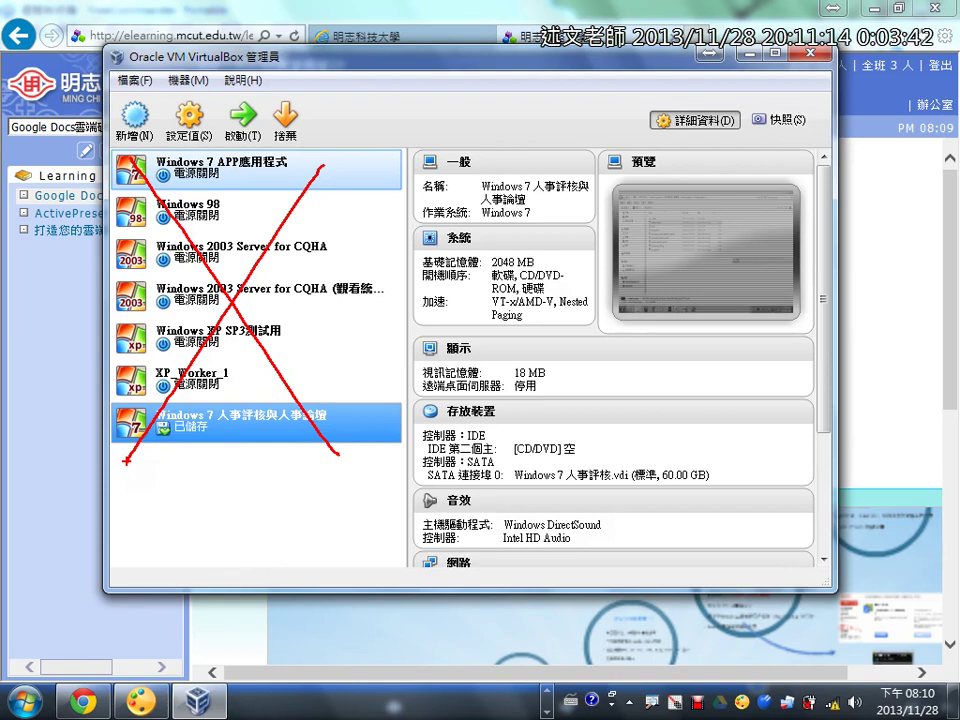
{"action": "key", "text": "Escape"}
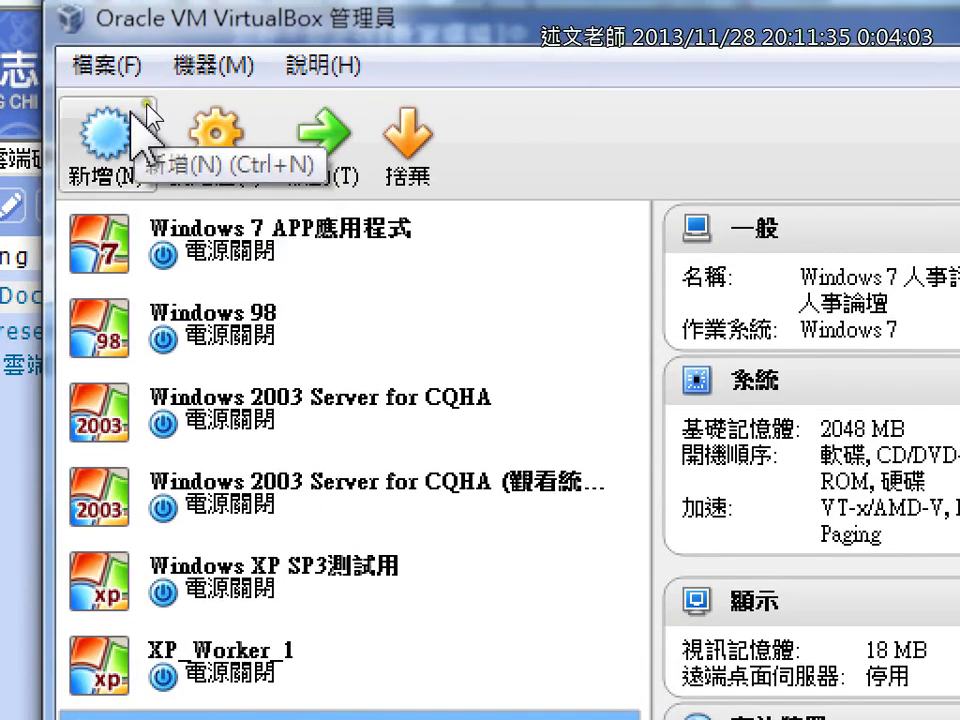
- Start a new virtual machine named test with type Microsoft Windows and version Windows XP
{"action": "left_click", "coordinate": [138, 95]}
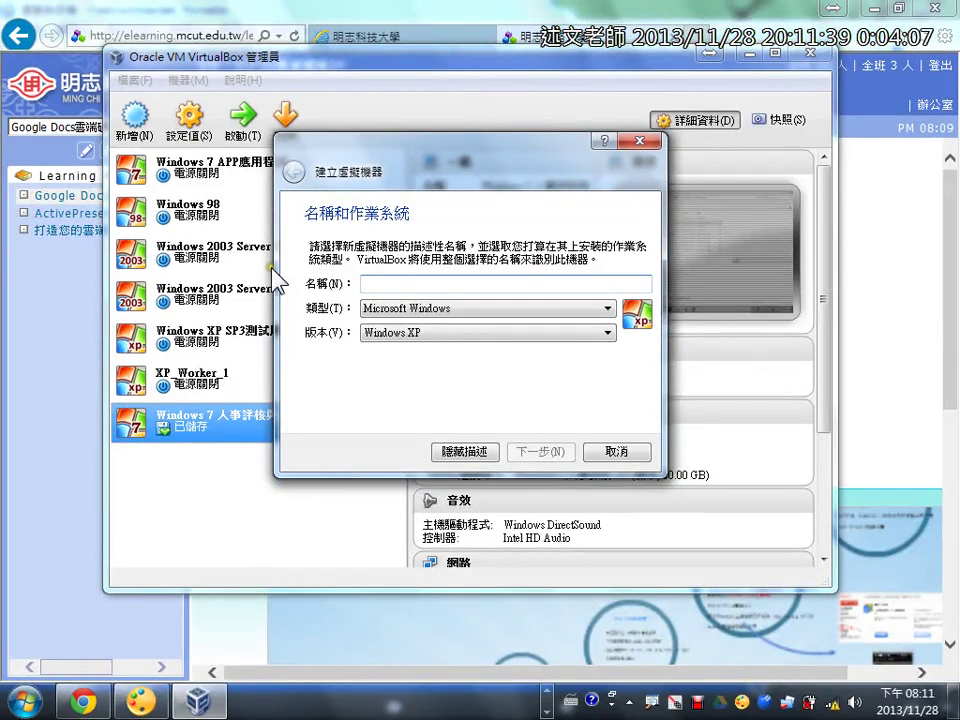
{"action": "type", "text": "t"}
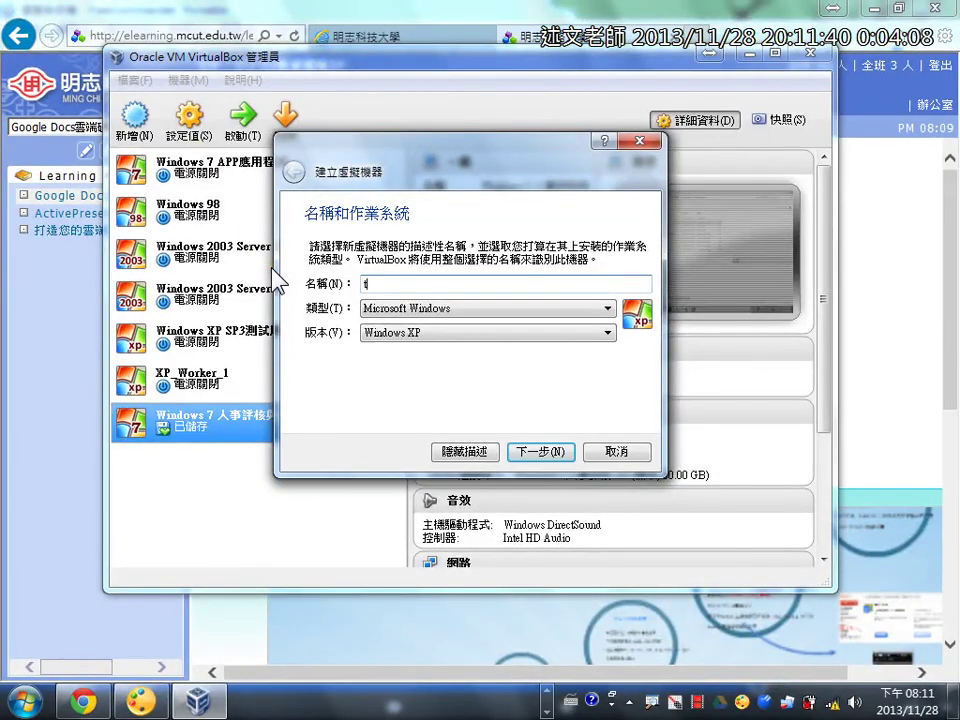
{"action": "type", "text": "est"}
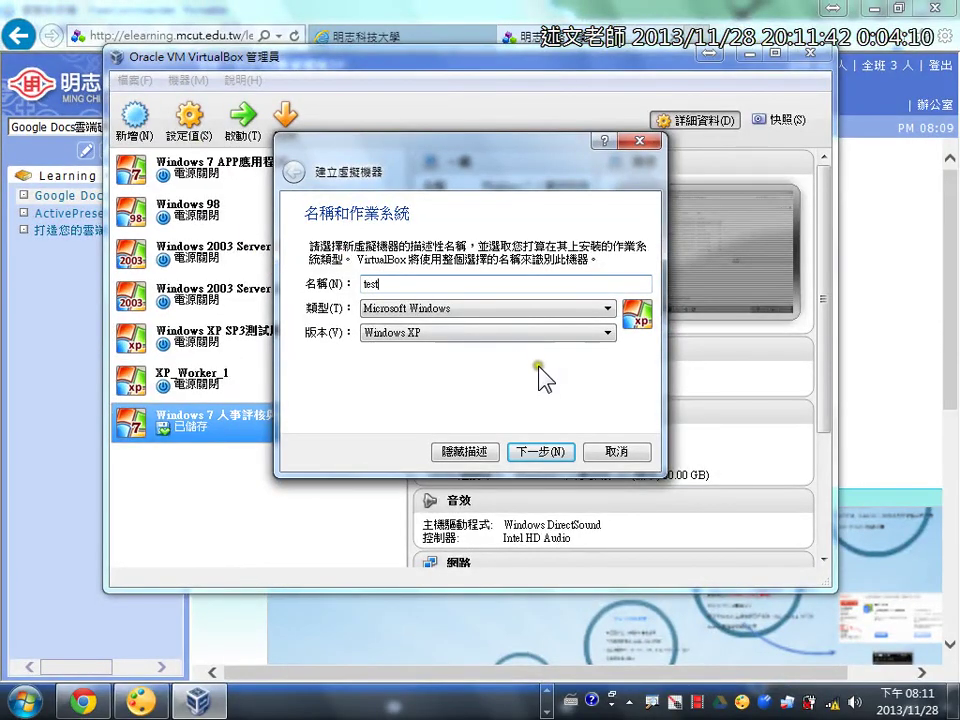
{"action": "left_click", "coordinate": [540, 309]}
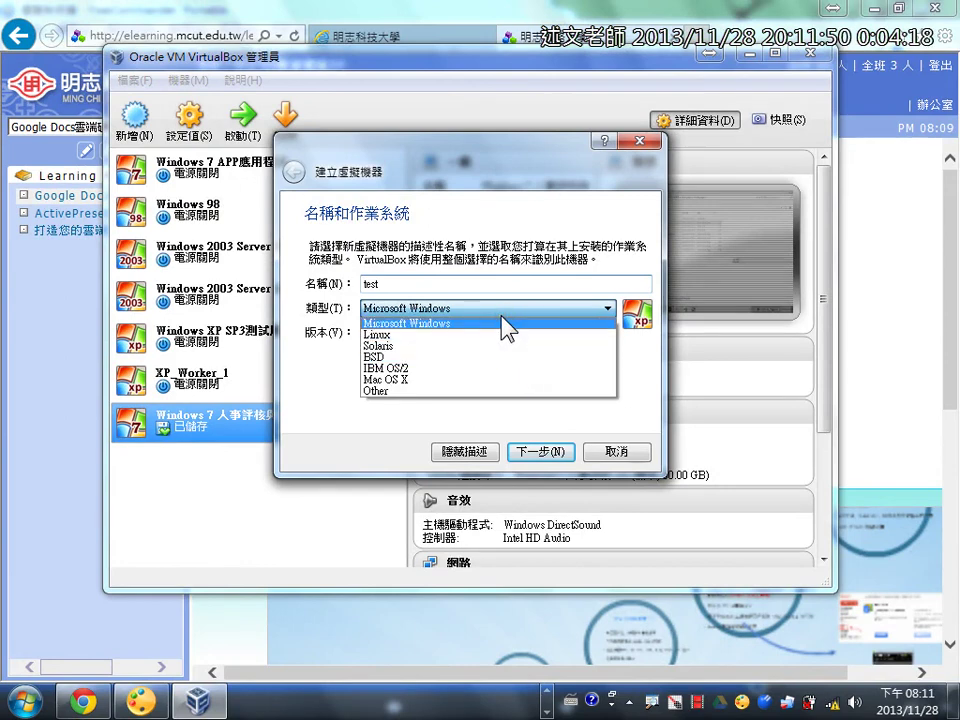
{"action": "left_click", "coordinate": [505, 323]}
{"action": "left_click", "coordinate": [499, 337]}
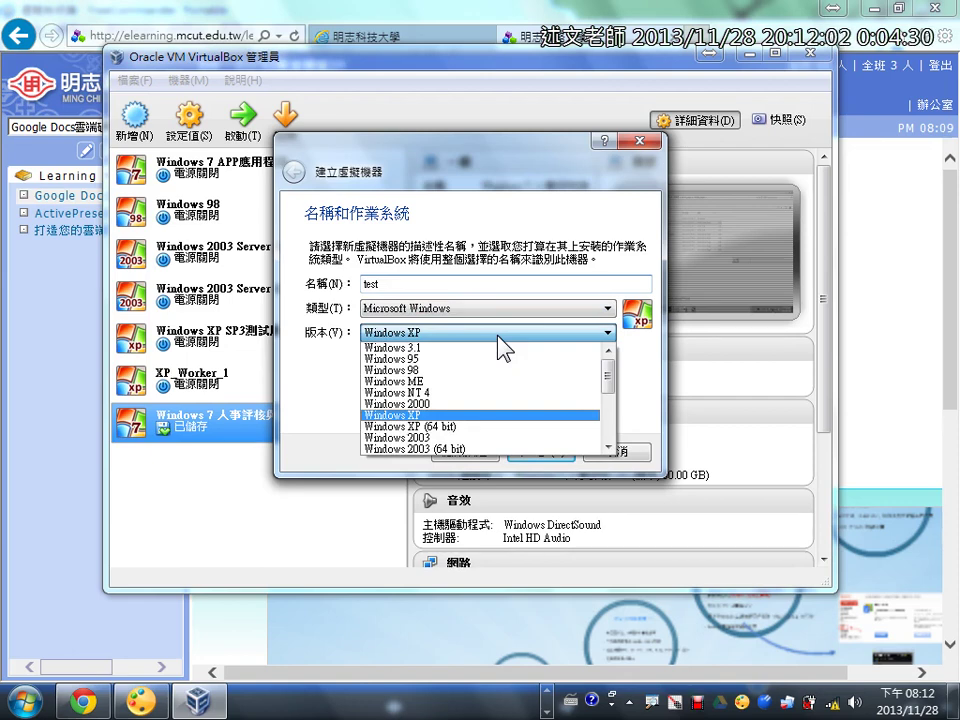
{"action": "left_click", "coordinate": [498, 336]}
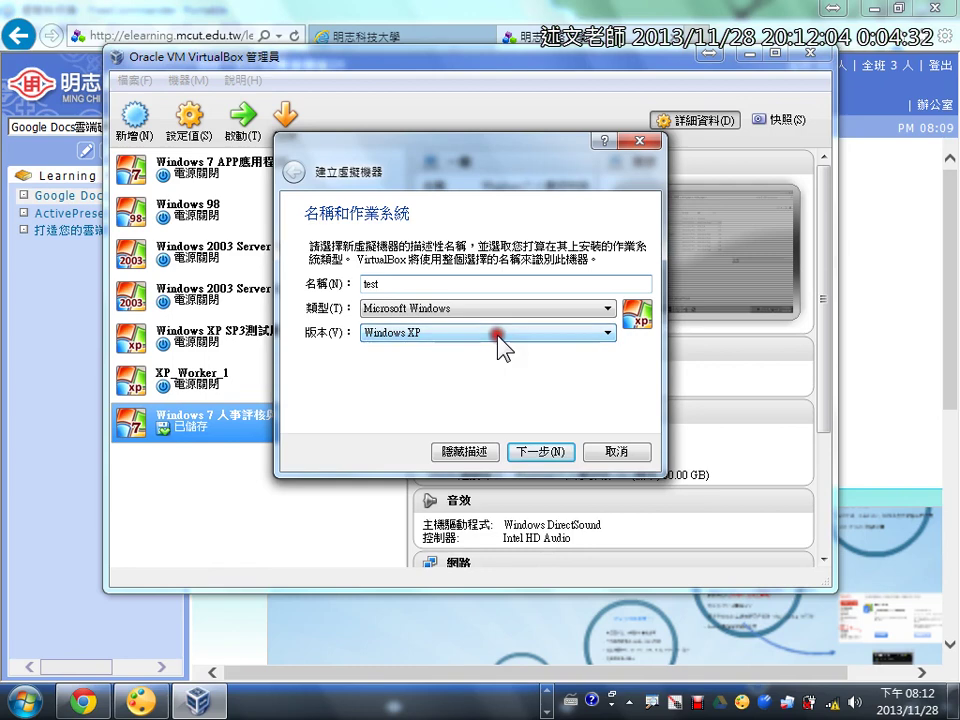
{"action": "left_click", "coordinate": [538, 451]}
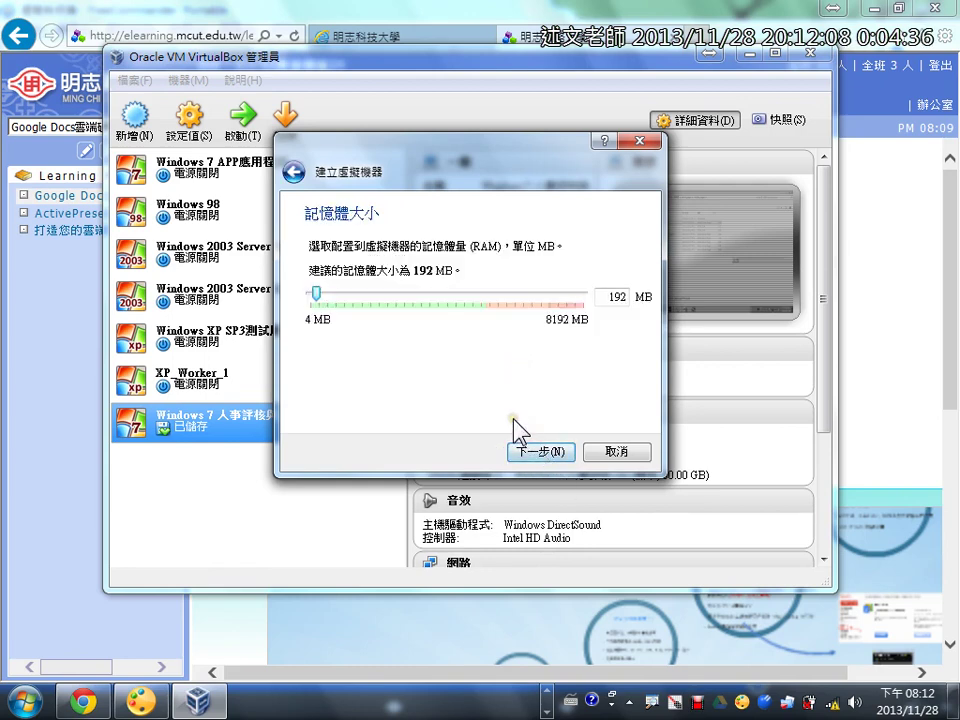
{"action": "mouse_move", "coordinate": [290, 252]}
{"action": "left_mouse_down"}
{"action": "mouse_move", "coordinate": [623, 354]}
{"action": "mouse_move", "coordinate": [663, 355]}
{"action": "left_mouse_up"}
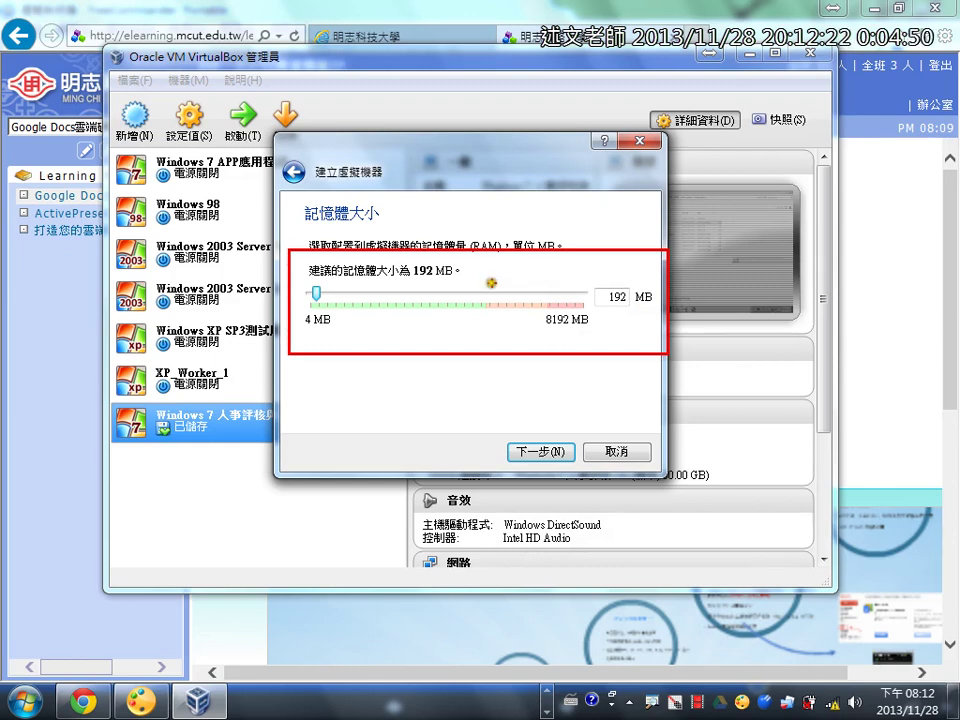
{"action": "left_click_drag", "start_coordinate": [595, 311], "coordinate": [659, 311]}
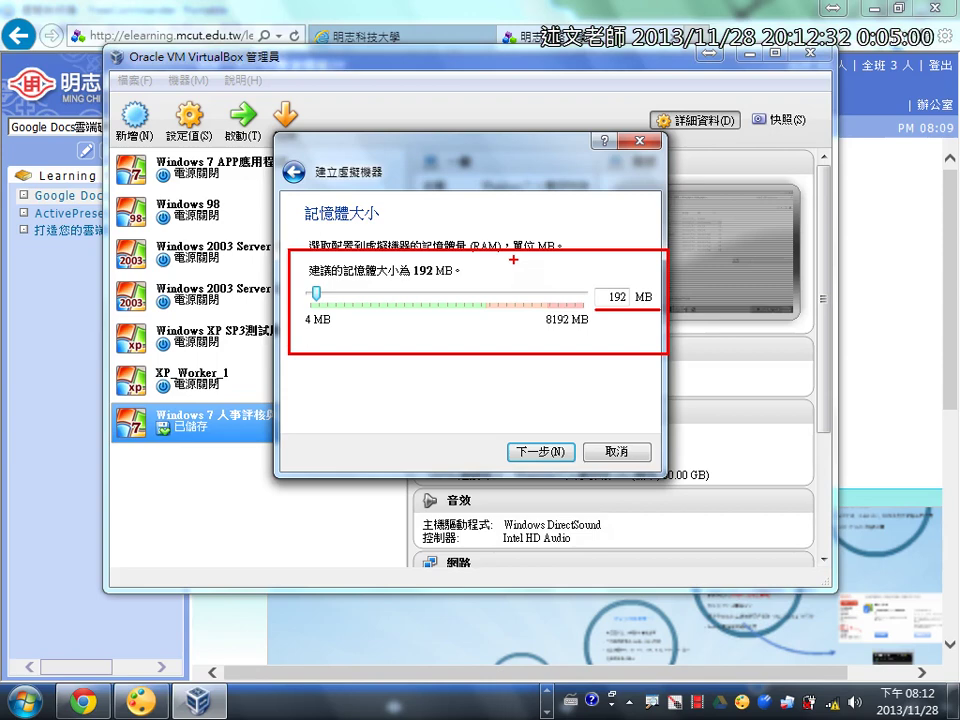
{"action": "key", "text": "Escape"}
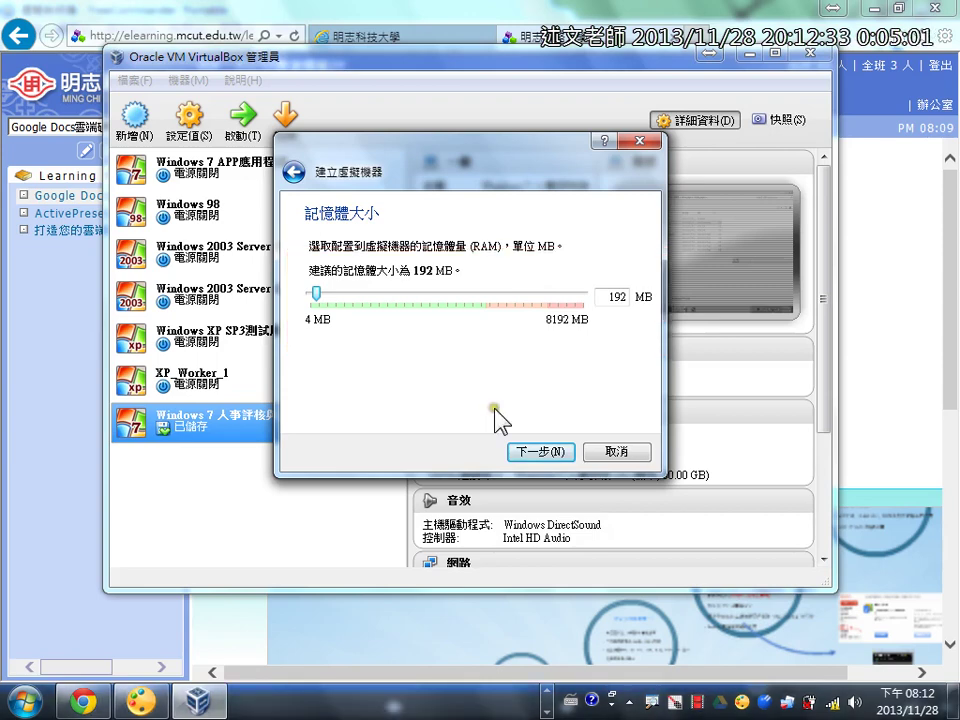
- Accept the suggested 192 MB memory size and move the wizard higher on the screen
{"action": "left_click", "coordinate": [531, 453]}
{"action": "left_click_drag", "start_coordinate": [451, 163], "coordinate": [452, 96]}
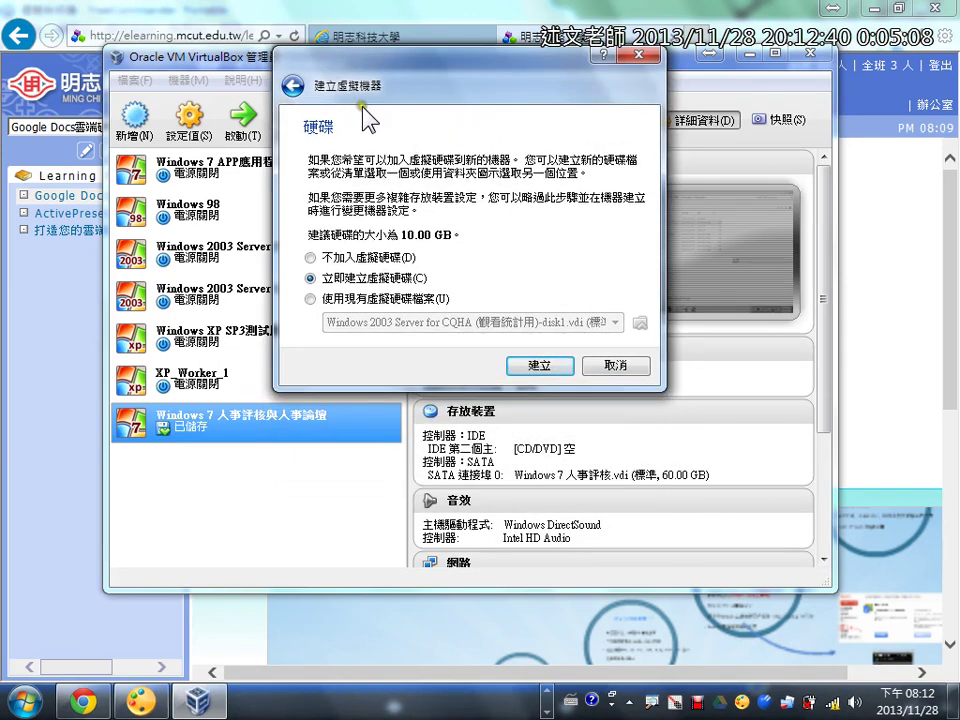
{"action": "left_click_drag", "start_coordinate": [296, 113], "coordinate": [296, 340]}
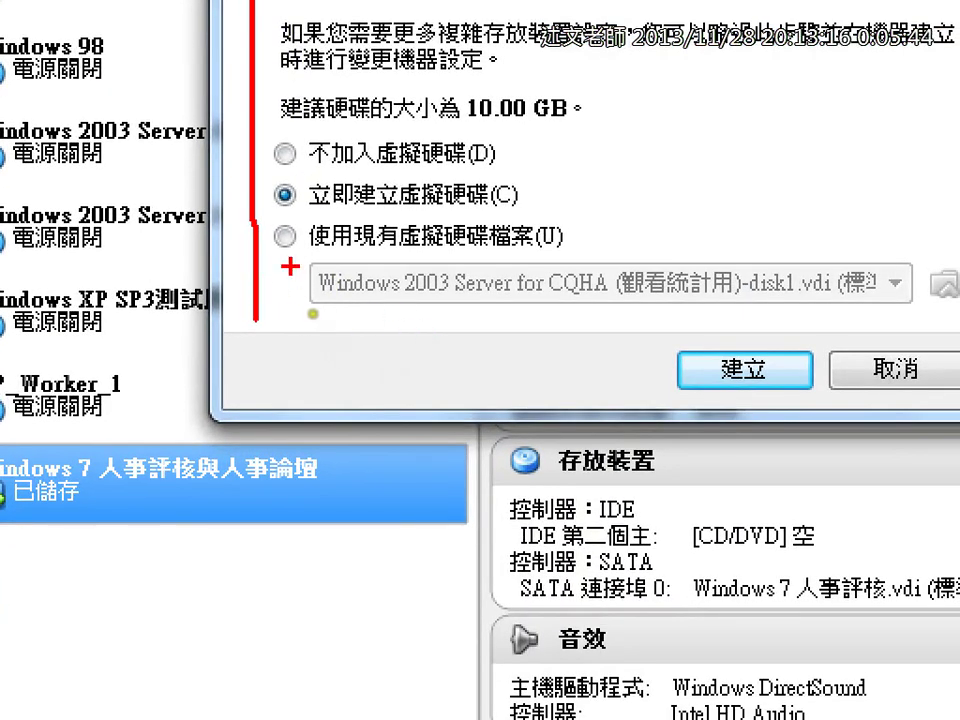
{"action": "left_click_drag", "start_coordinate": [280, 266], "coordinate": [577, 241]}
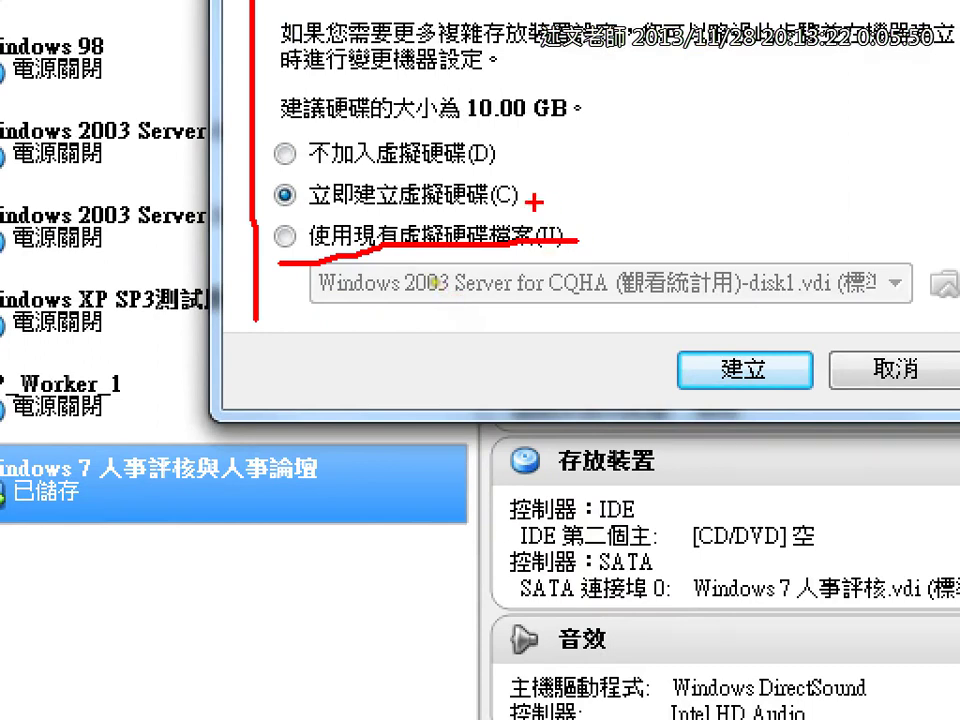
{"action": "left_click_drag", "start_coordinate": [287, 213], "coordinate": [520, 212]}
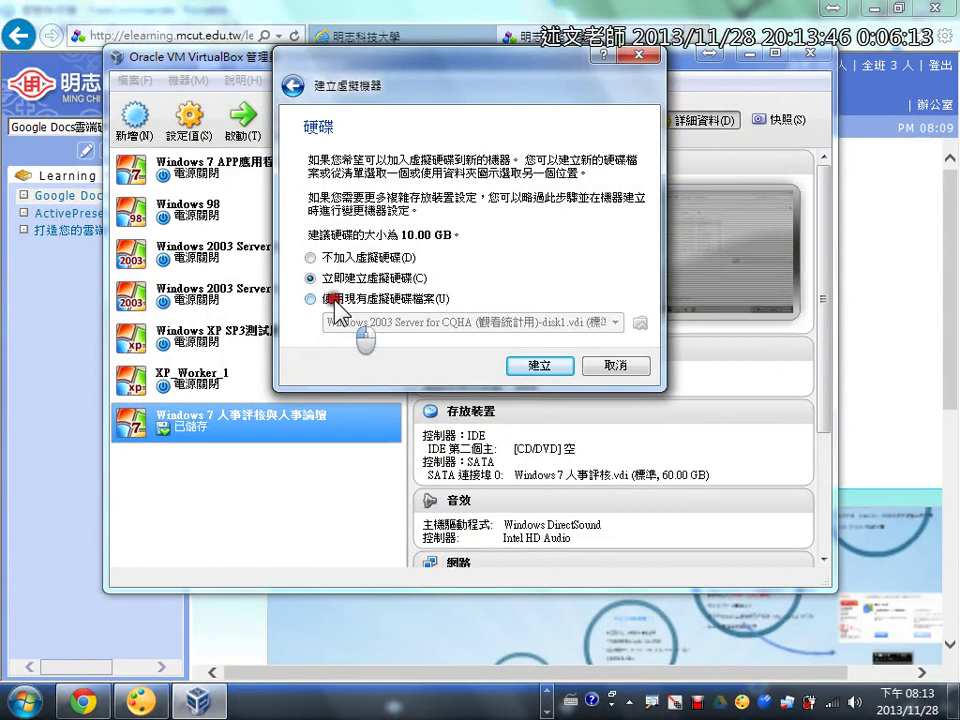
- Create the machine using the existing virtual hard disk Windows 2003 Server for CQHA (觀看統計用)-disk1.vdi, after looking through other disk files
{"action": "left_click", "coordinate": [325, 241]}
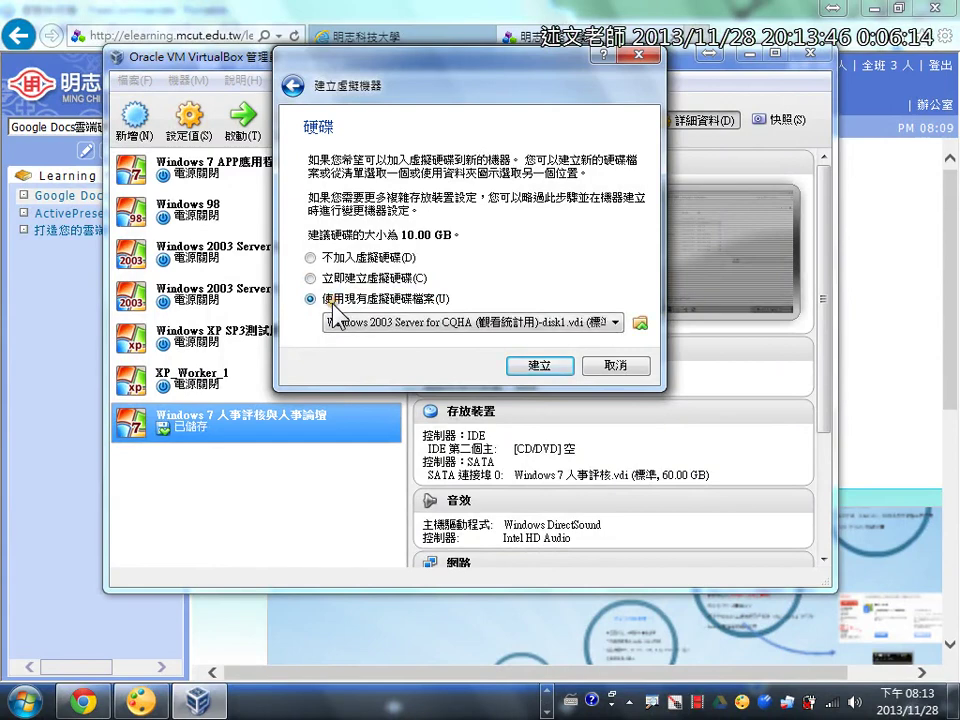
{"action": "left_click", "coordinate": [616, 322]}
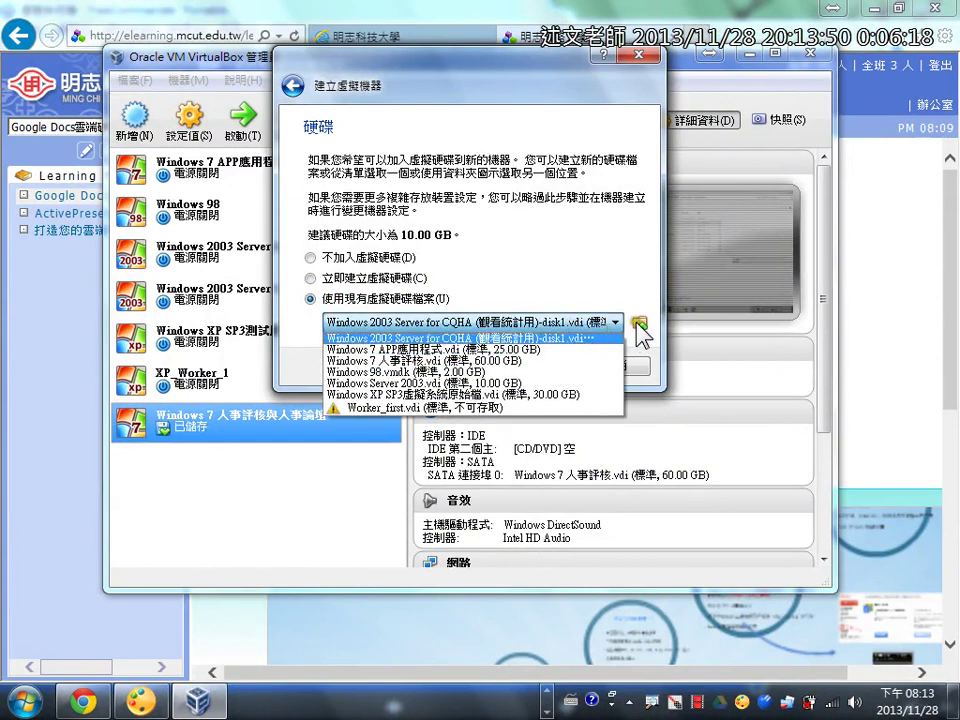
{"action": "left_click", "coordinate": [639, 324]}
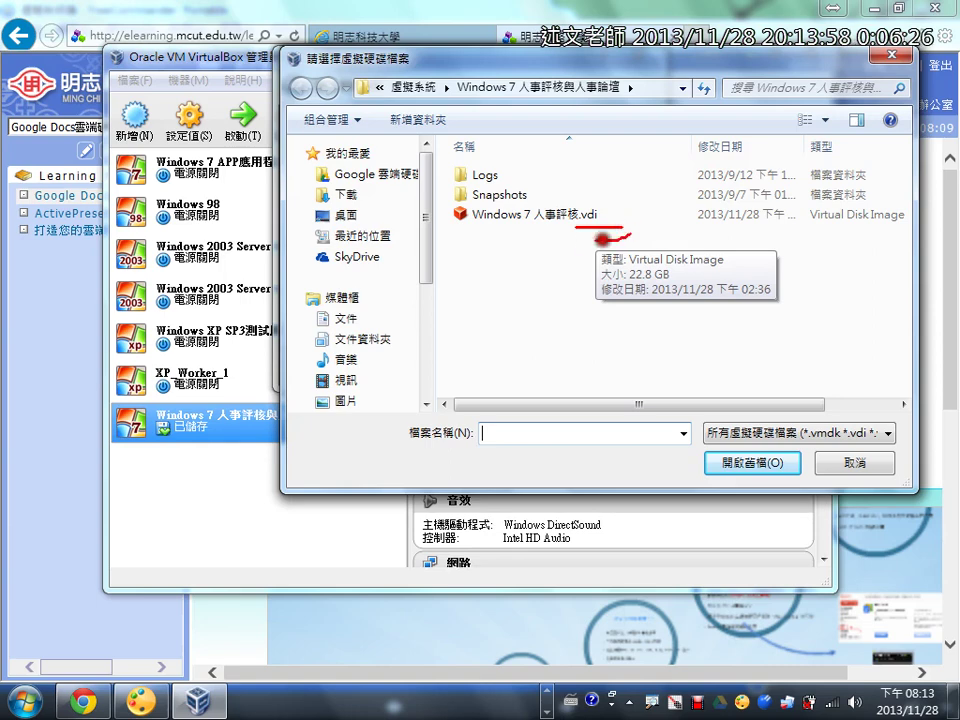
{"action": "mouse_move", "coordinate": [628, 237]}
{"action": "left_mouse_down"}
{"action": "mouse_move", "coordinate": [664, 247]}
{"action": "mouse_move", "coordinate": [630, 250]}
{"action": "left_mouse_up"}
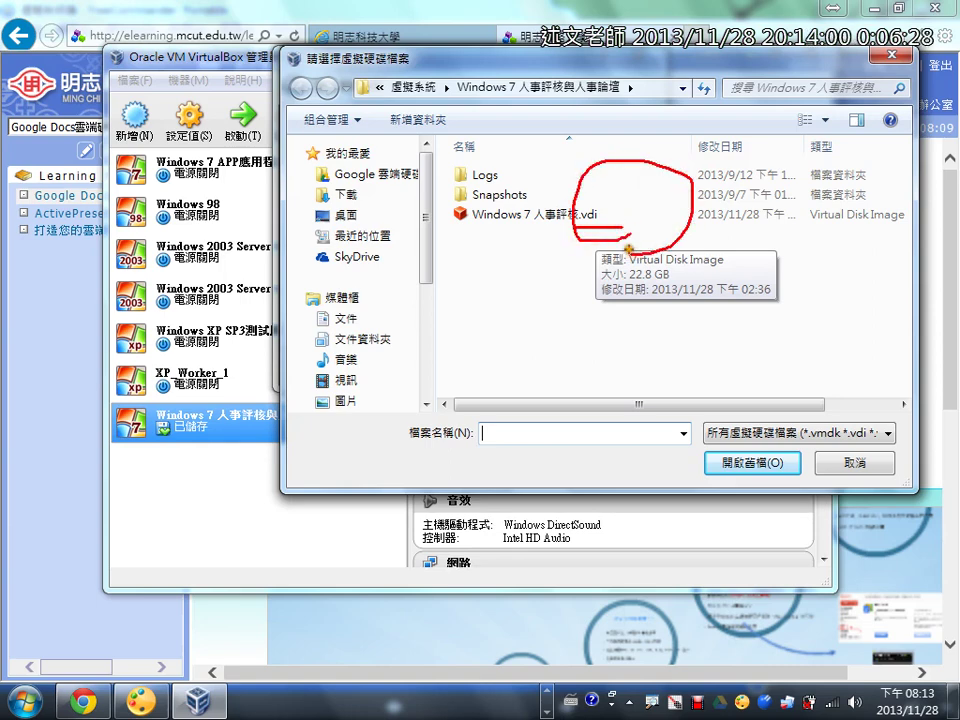
{"action": "key", "text": "Escape"}
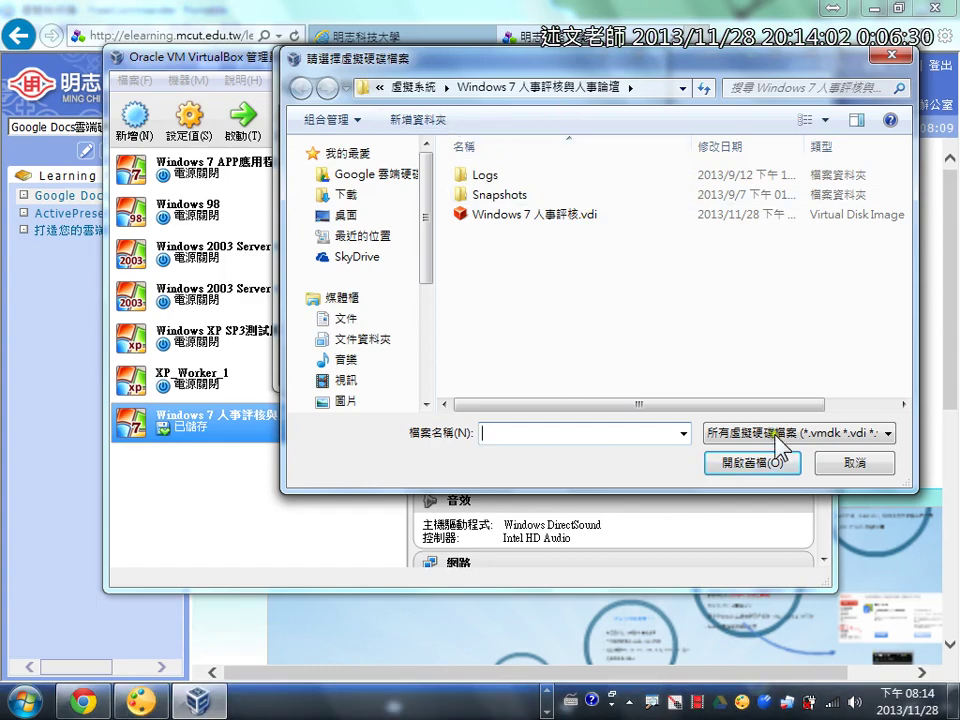
{"action": "left_click", "coordinate": [852, 464]}
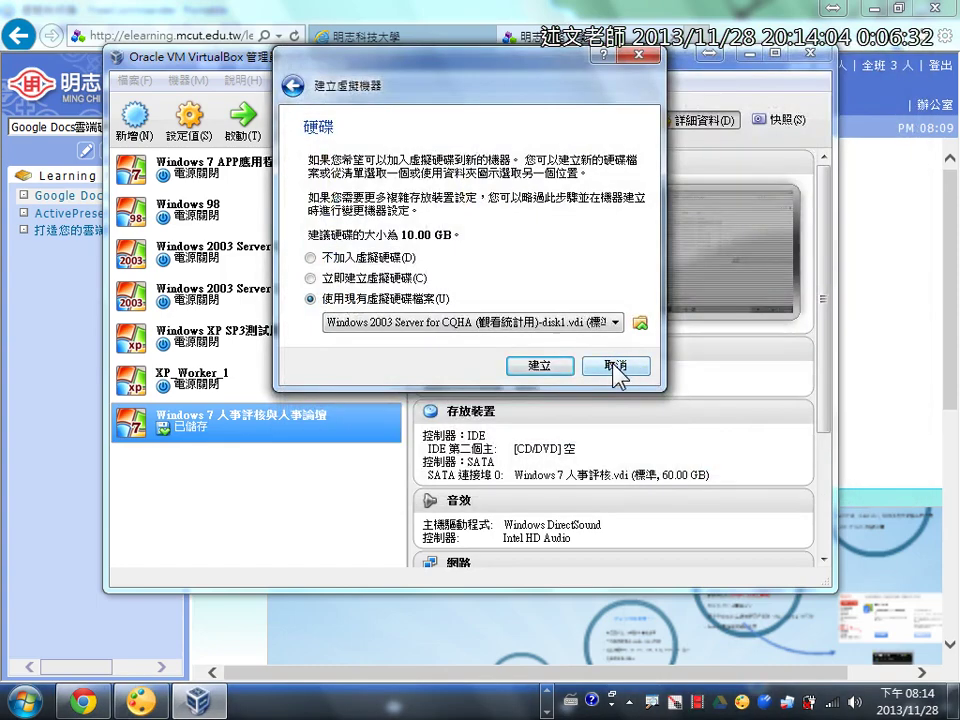
{"action": "left_click", "coordinate": [552, 367]}
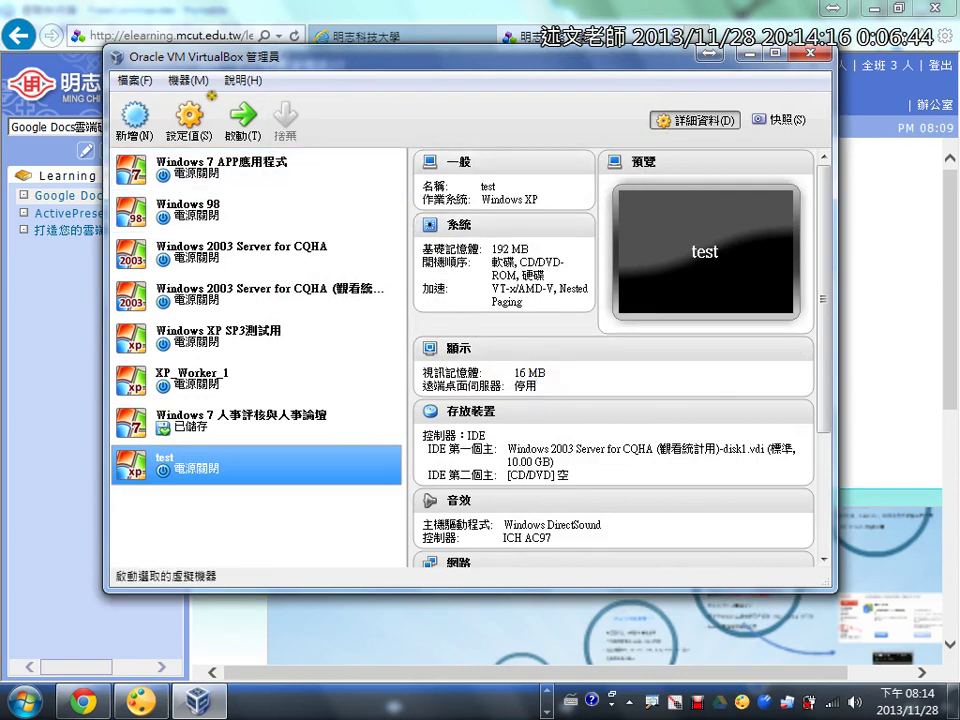
{"action": "left_click_drag", "start_coordinate": [213, 95], "coordinate": [283, 153]}
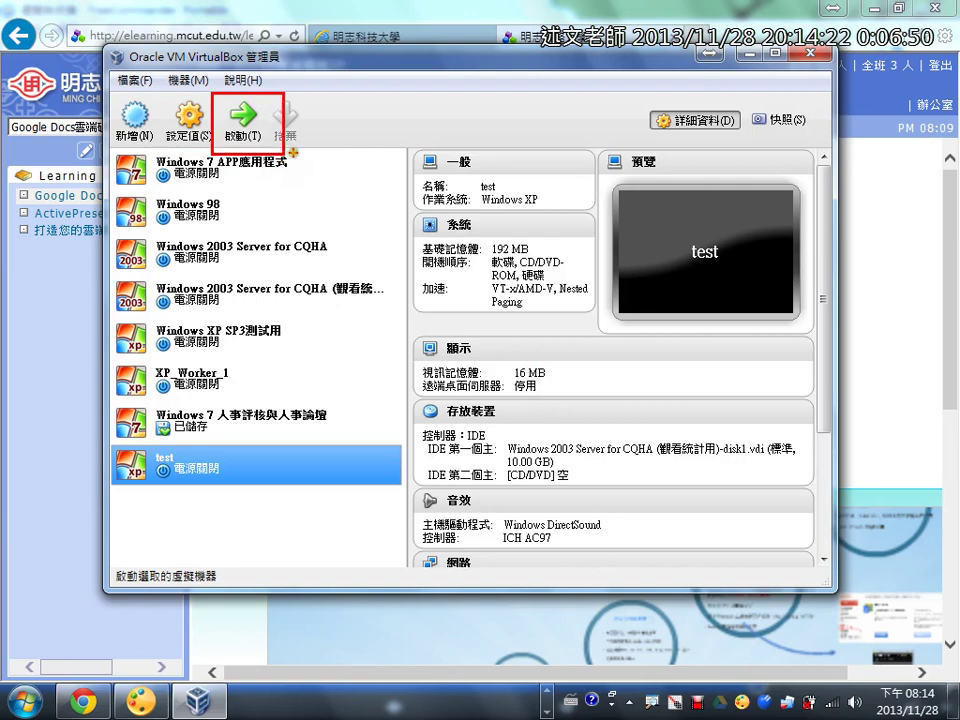
{"action": "key", "text": "Escape"}
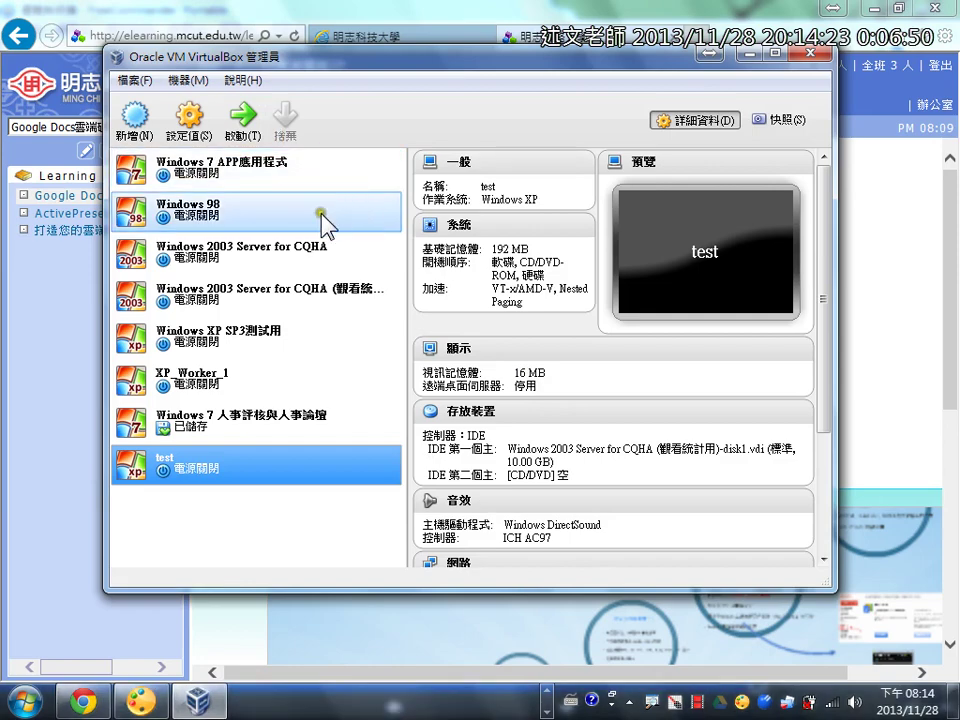
- Start the Windows XP SP3測試用 virtual machine and minimize the manager so only the running machine's window is in front
{"action": "left_click", "coordinate": [220, 336]}
{"action": "left_click", "coordinate": [245, 125]}
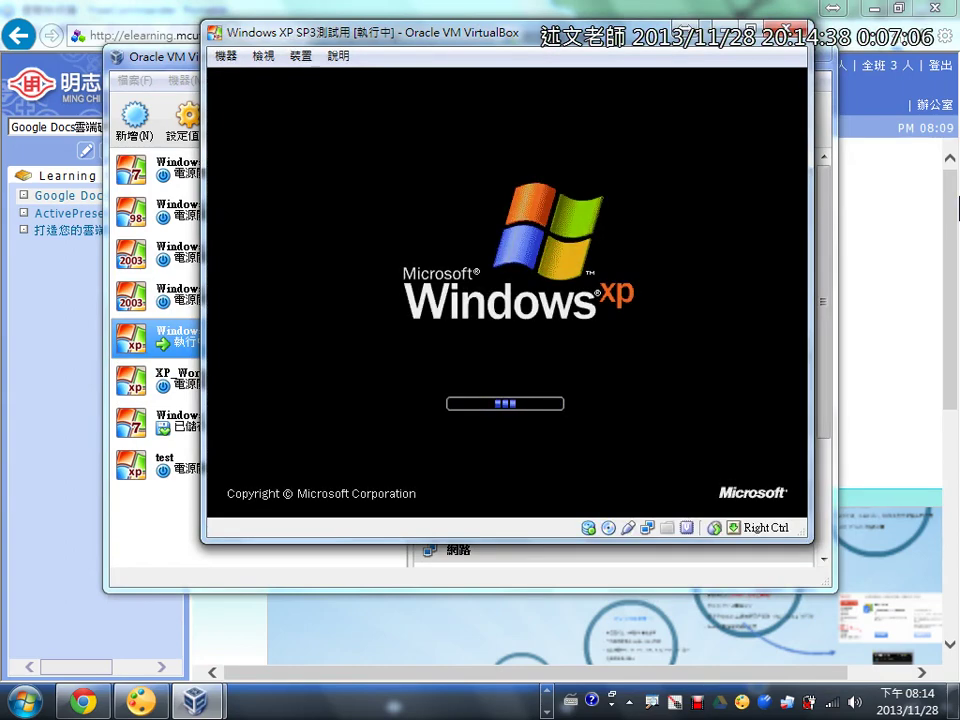
{"action": "left_click", "coordinate": [166, 53]}
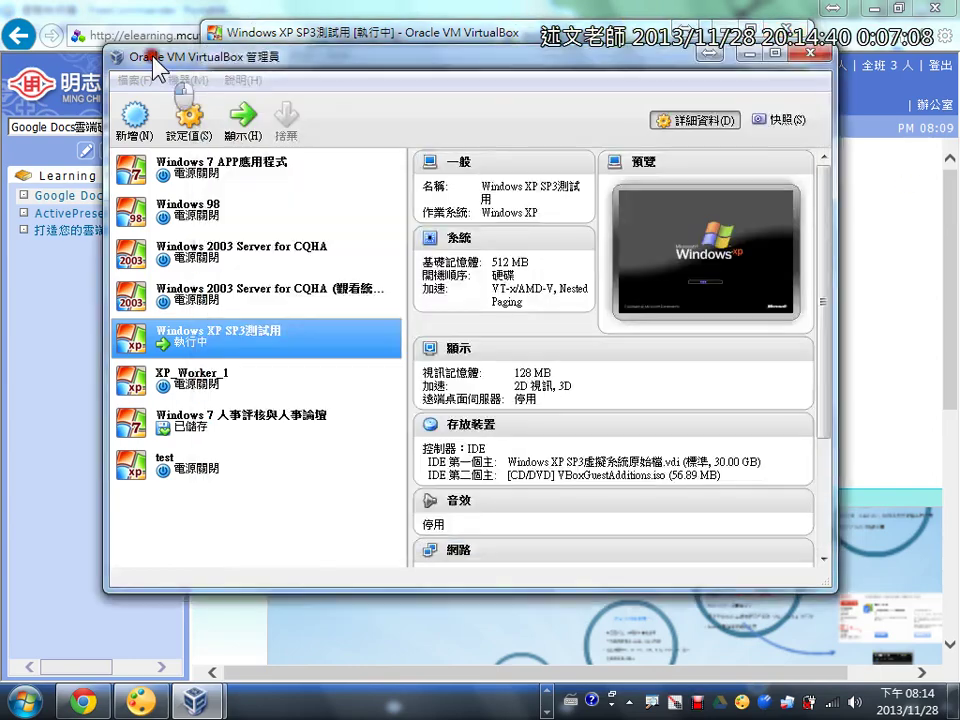
{"action": "left_click", "coordinate": [747, 53]}
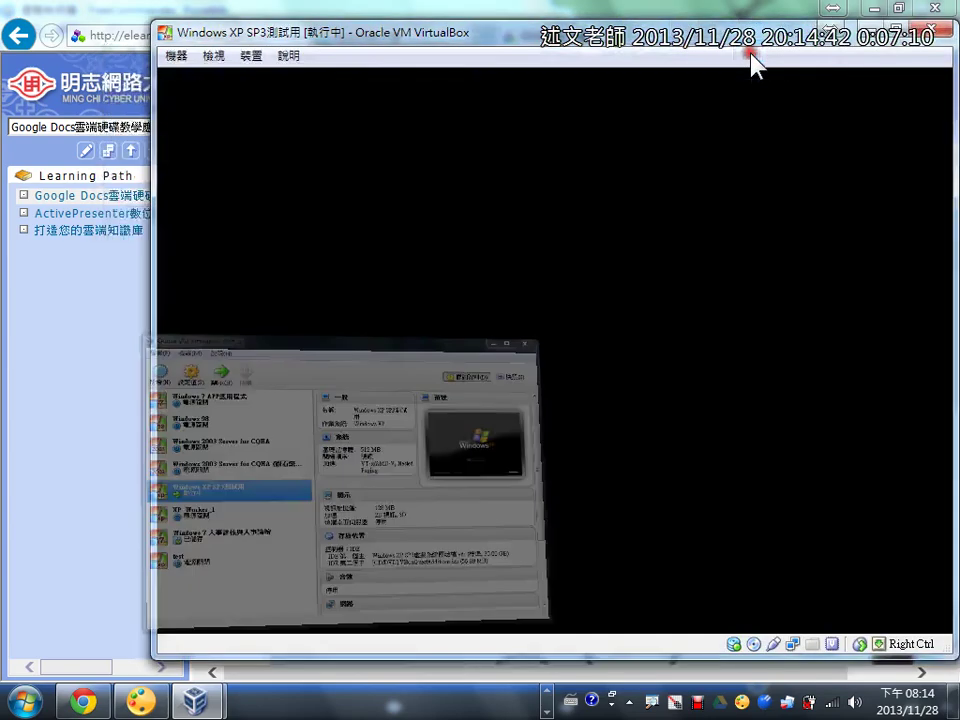
{"action": "left_click_drag", "start_coordinate": [736, 45], "coordinate": [653, 45]}
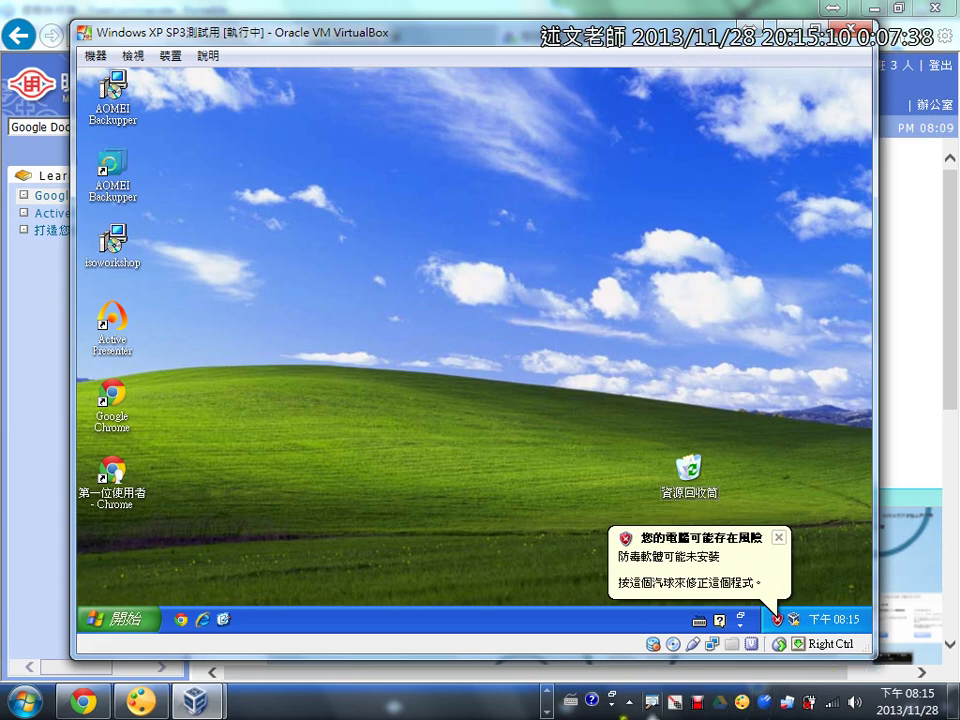
- Select the AOMEI Backupper shortcut on the virtual machine's Windows XP desktop
{"action": "left_click", "coordinate": [731, 710]}
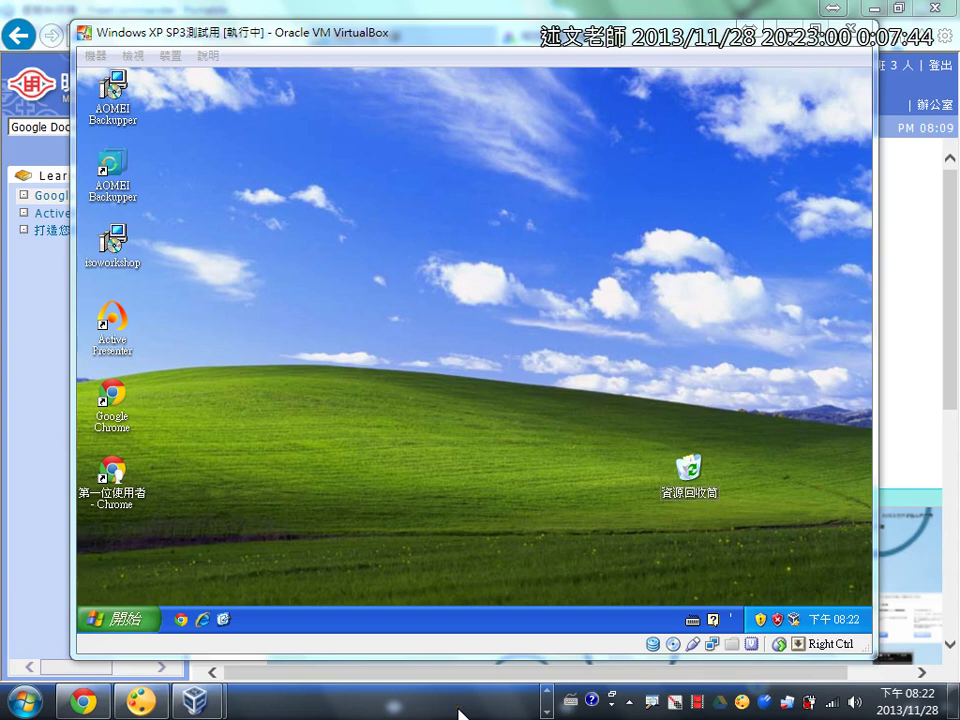
{"action": "left_click", "coordinate": [414, 369]}
{"action": "left_click", "coordinate": [117, 186]}
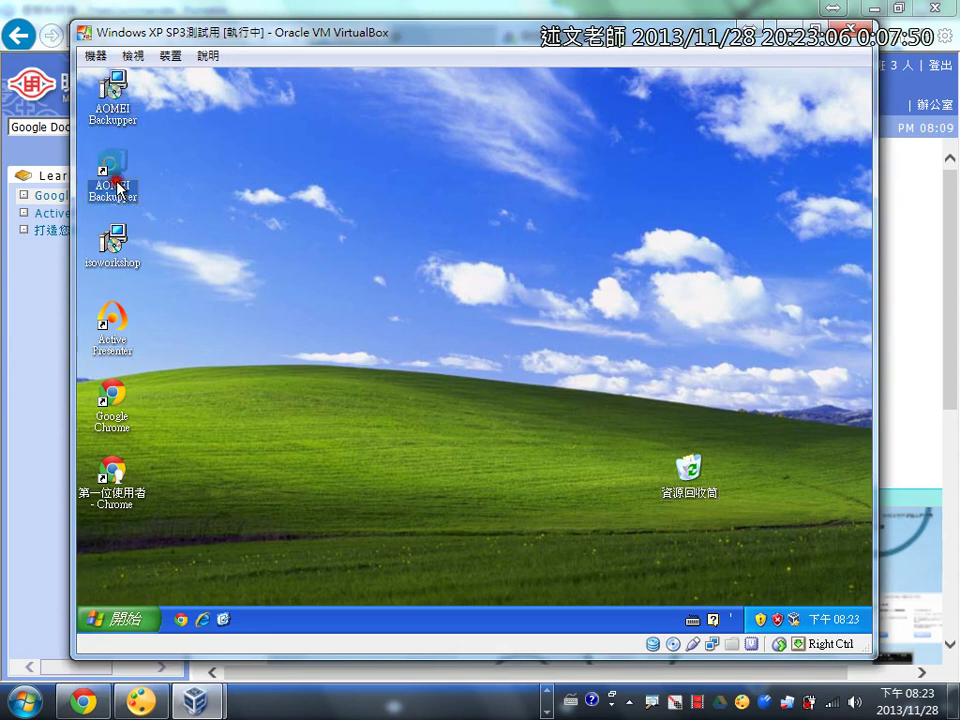
{"action": "mouse_move", "coordinate": [130, 267]}
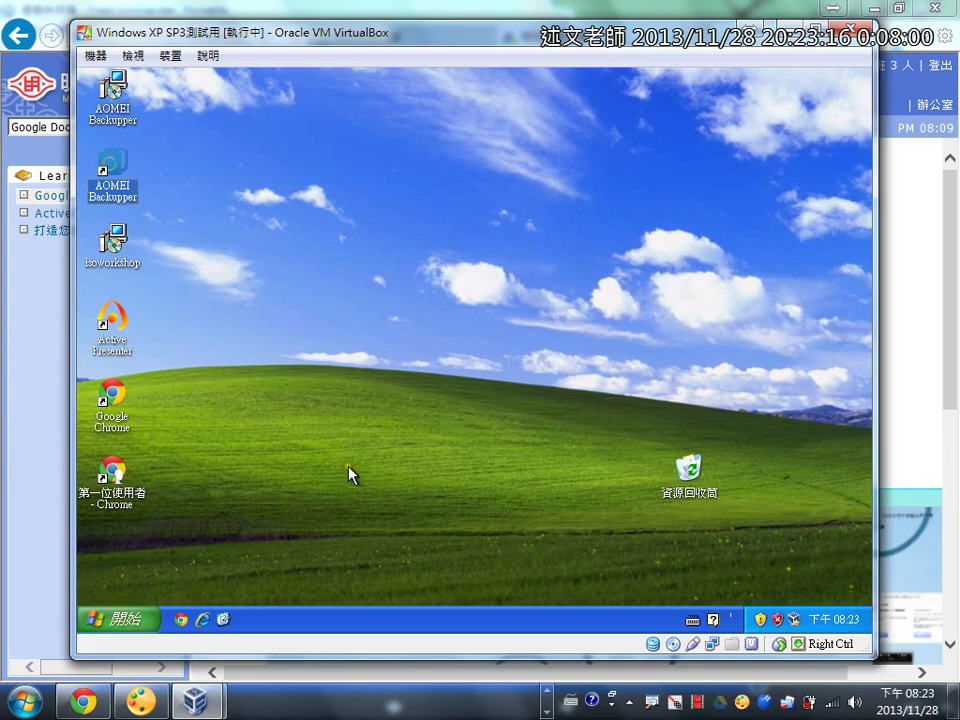
- Bring back the VirtualBox manager, start the Windows 98 virtual machine and dismiss the mouse integration notice
{"action": "left_click", "coordinate": [196, 700]}
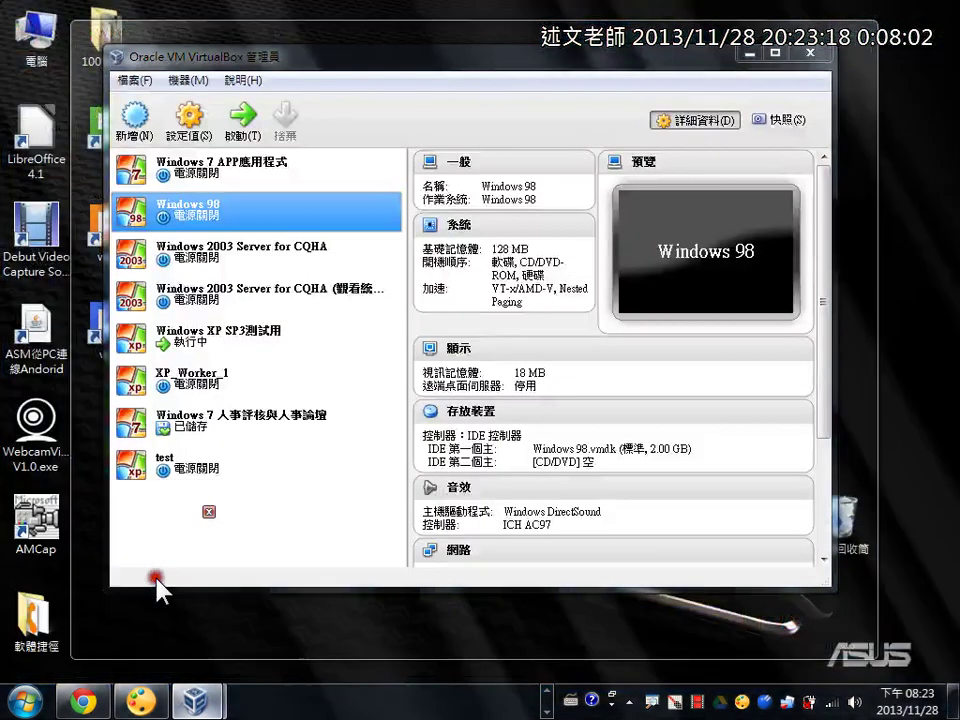
{"action": "left_click", "coordinate": [155, 583]}
{"action": "left_click", "coordinate": [240, 118]}
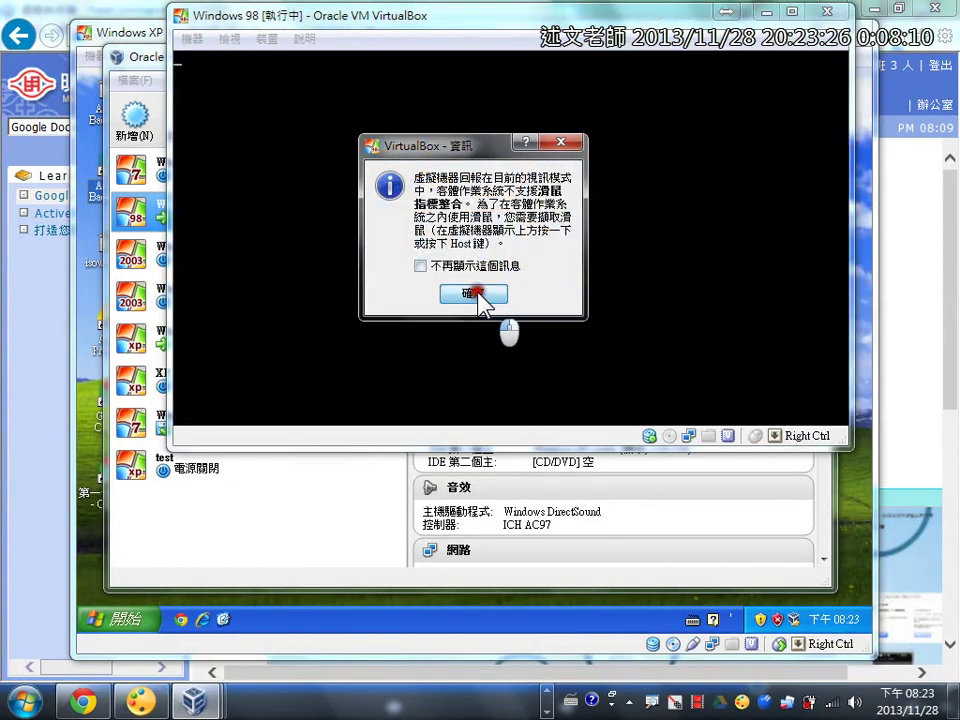
{"action": "left_click", "coordinate": [485, 295]}
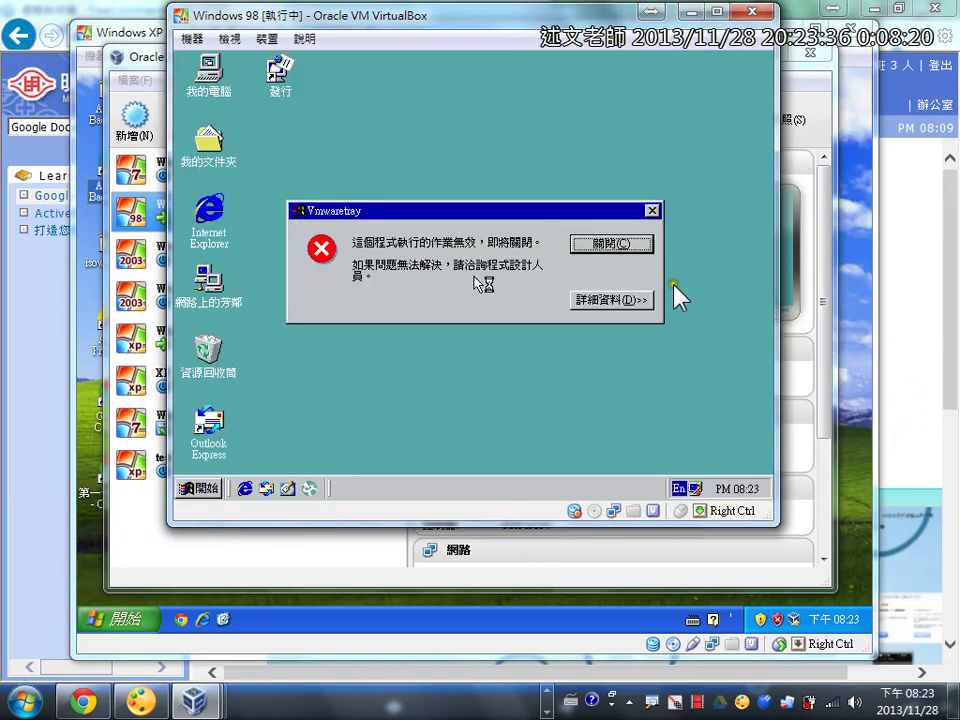
- Let the Windows 98 machine capture the mouse and keyboard, and close the Vmwaretray error inside it
{"action": "left_click", "coordinate": [642, 245]}
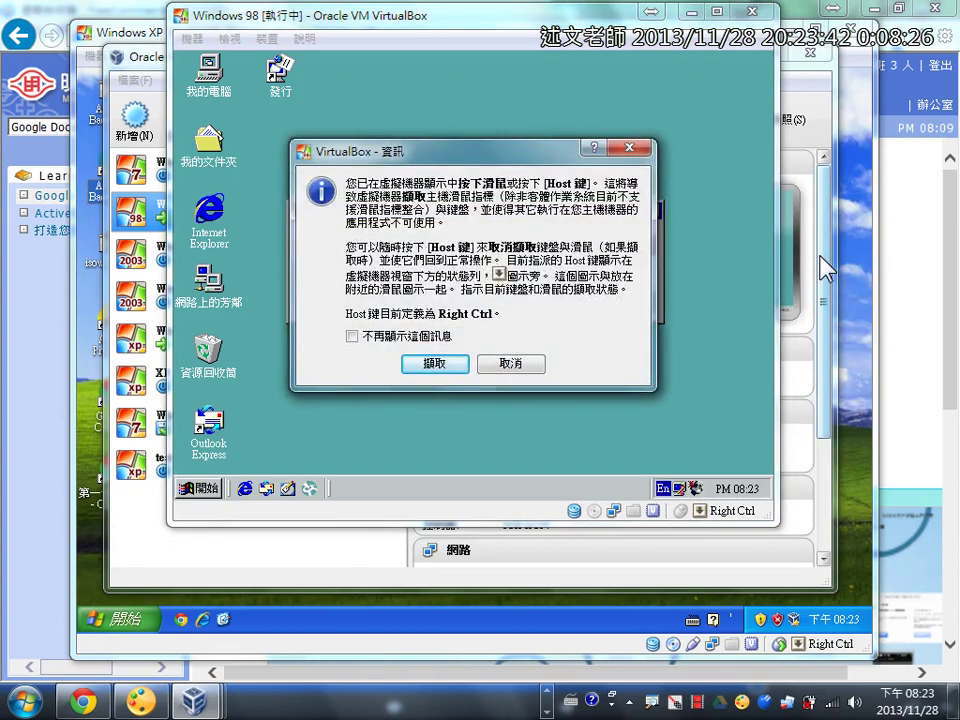
{"action": "mouse_move", "coordinate": [314, 156]}
{"action": "left_mouse_down"}
{"action": "mouse_move", "coordinate": [546, 330]}
{"action": "mouse_move", "coordinate": [624, 356]}
{"action": "mouse_move", "coordinate": [655, 381]}
{"action": "left_mouse_up"}
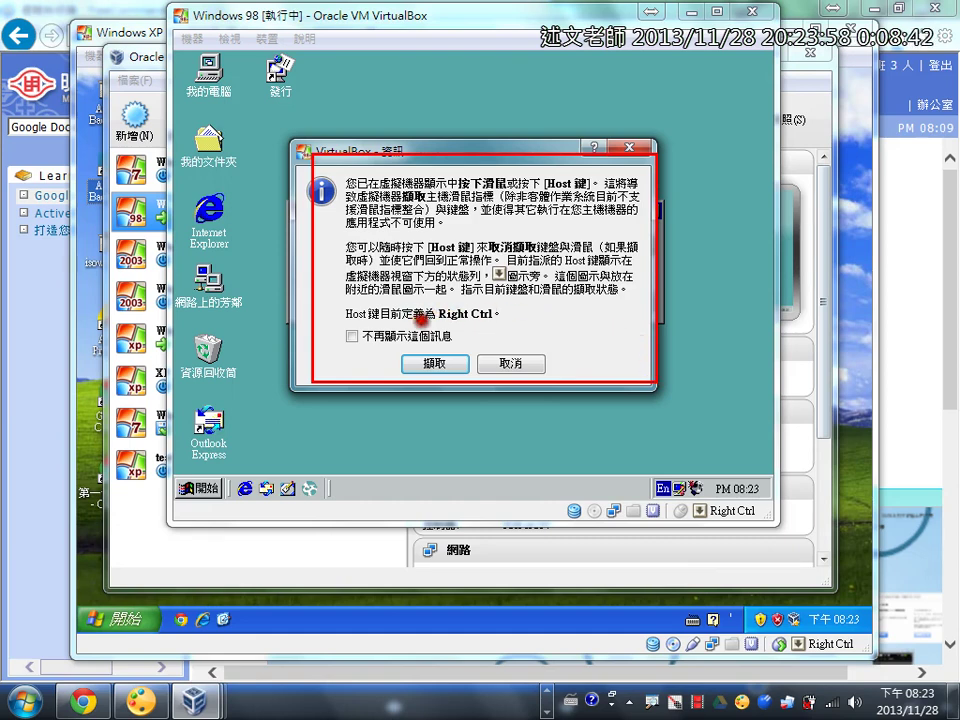
{"action": "left_click_drag", "start_coordinate": [416, 320], "coordinate": [520, 322]}
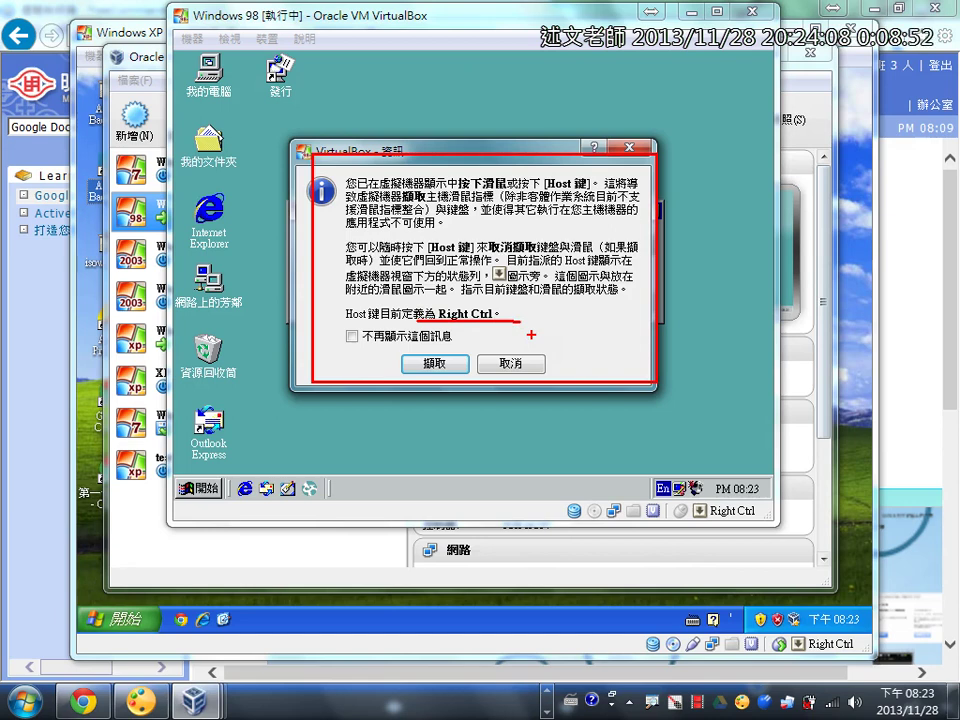
{"action": "key", "text": "Escape"}
{"action": "left_click", "coordinate": [440, 366]}
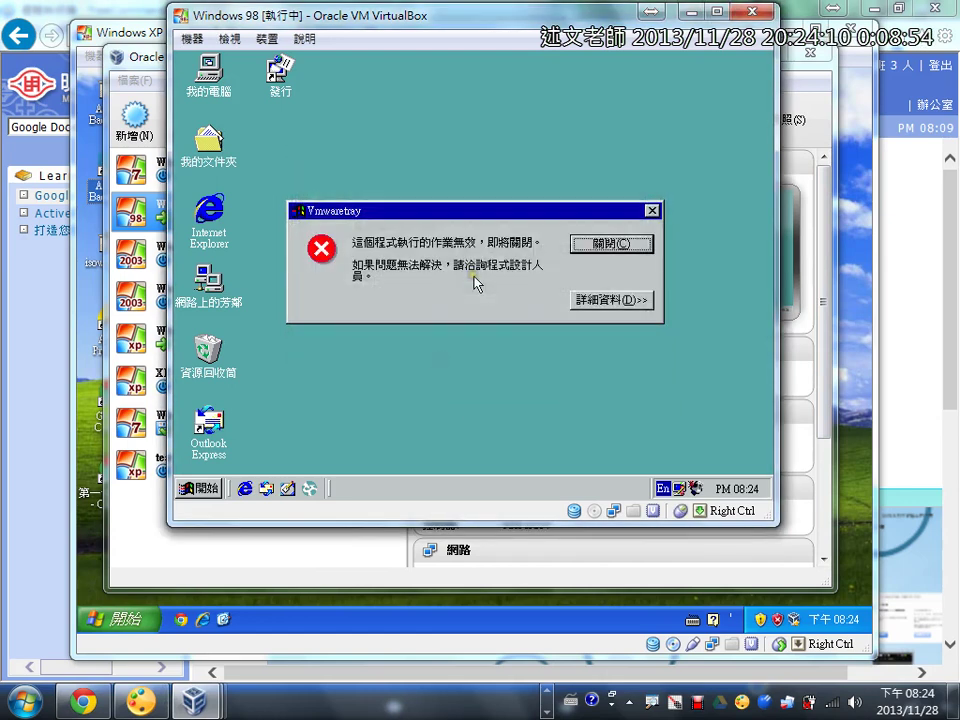
{"action": "left_click", "coordinate": [608, 243]}
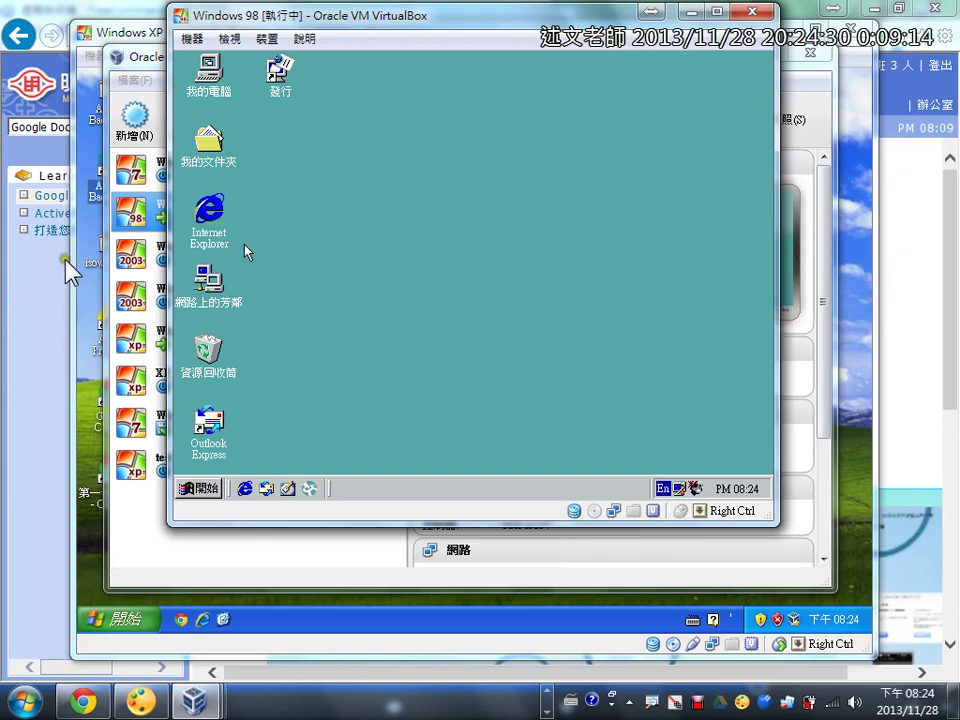
- Switch to the Windows XP SP3測試用 machine, look over its CD/DVD device options and move its window so it is fully visible
{"action": "left_click", "coordinate": [140, 33]}
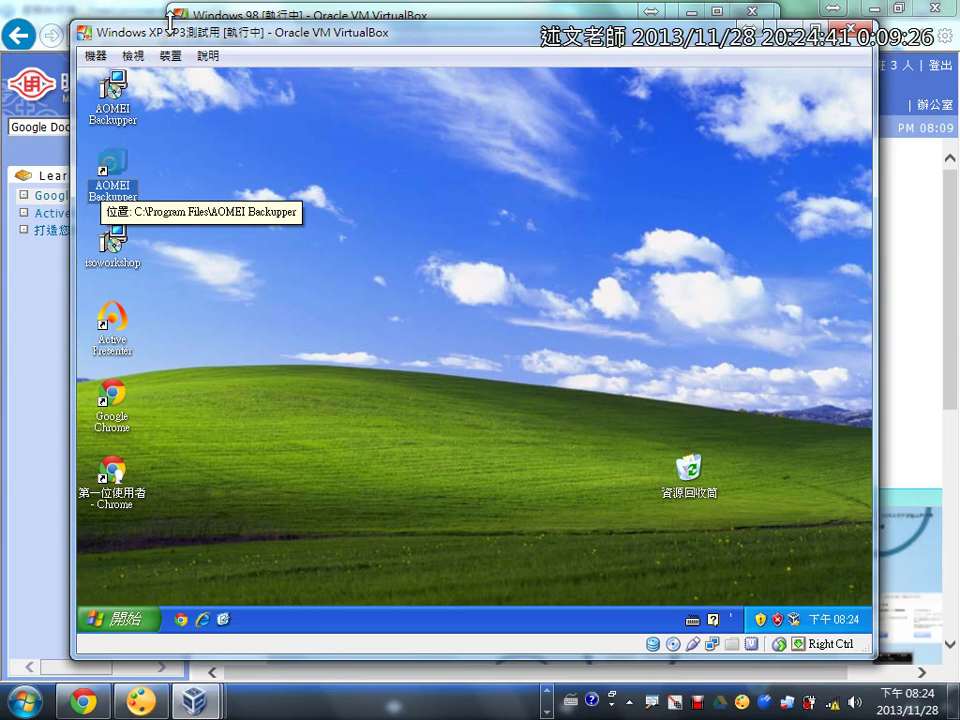
{"action": "left_click", "coordinate": [176, 56]}
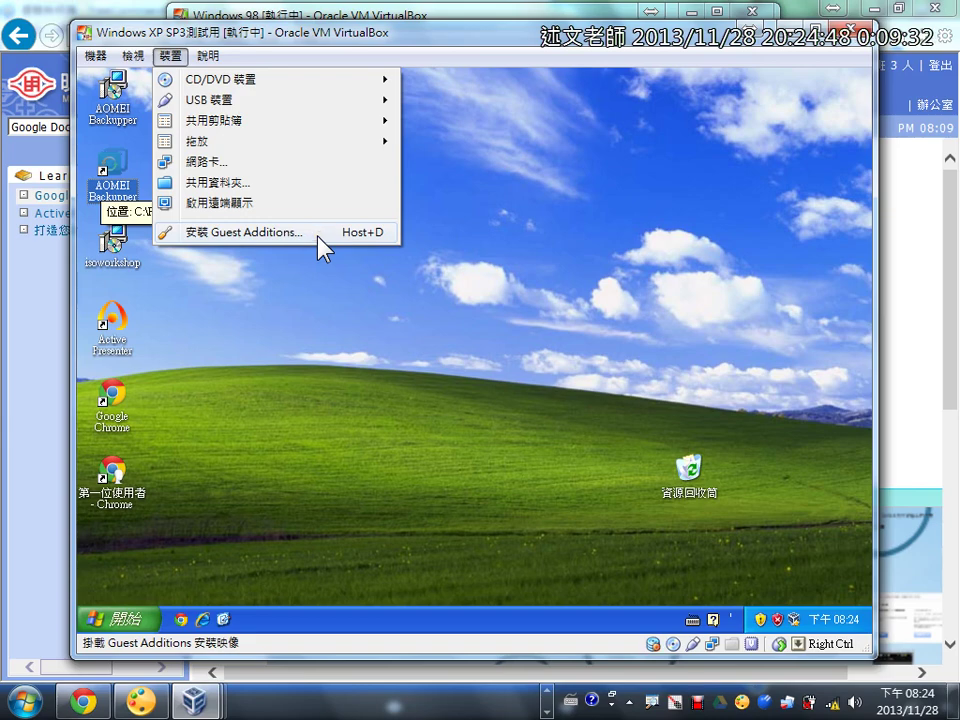
{"action": "left_click", "coordinate": [560, 44]}
{"action": "left_click_drag", "start_coordinate": [560, 44], "coordinate": [600, 194]}
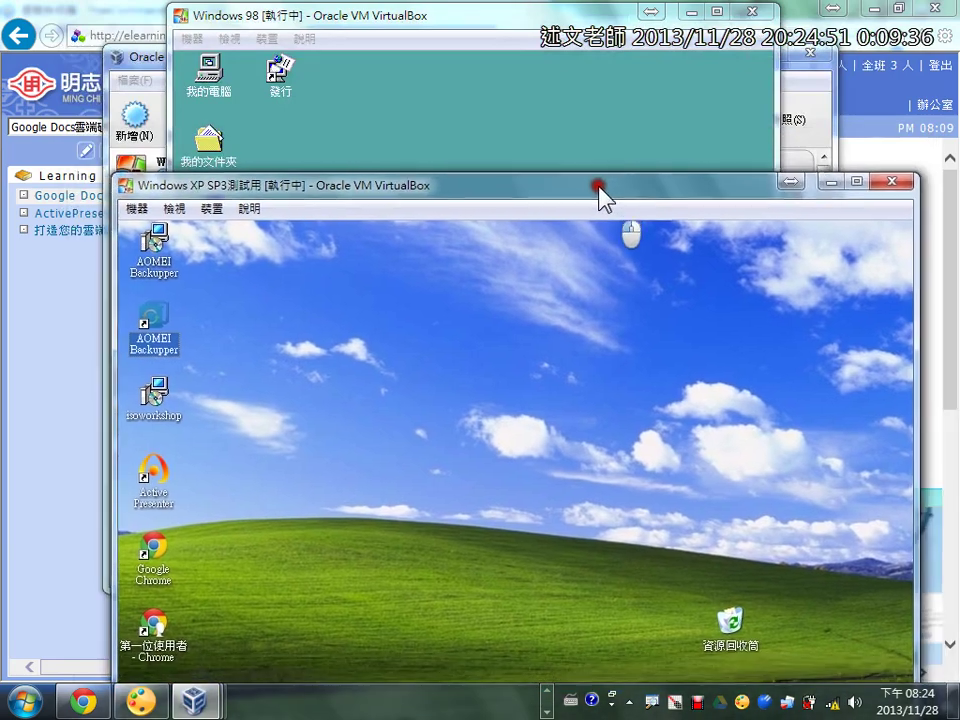
{"action": "left_click", "coordinate": [210, 207]}
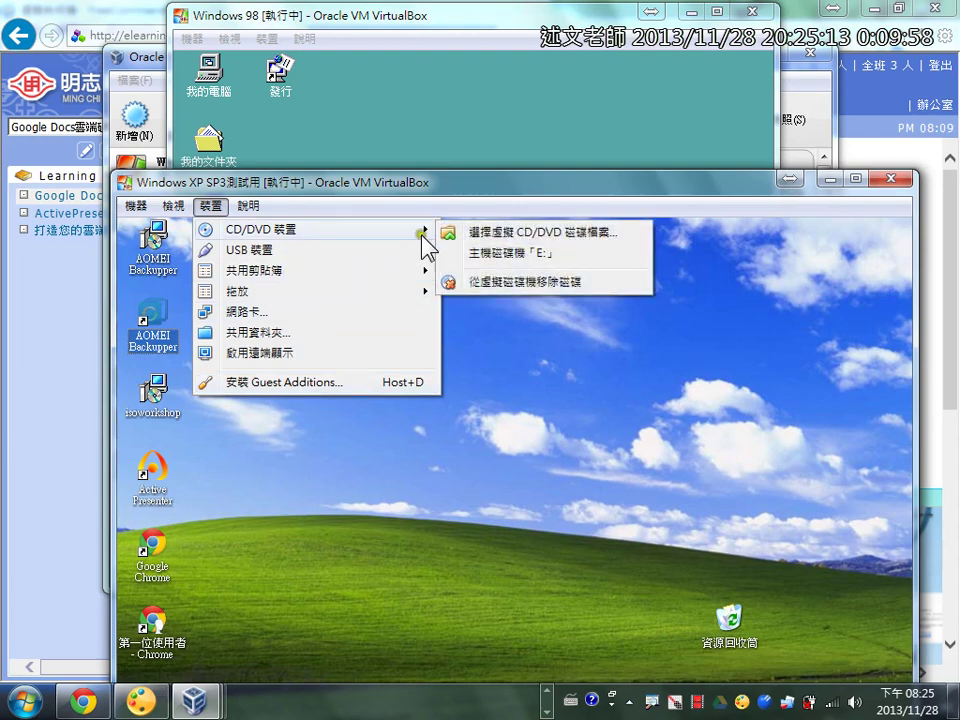
{"action": "left_click", "coordinate": [474, 184]}
{"action": "left_click_drag", "start_coordinate": [480, 193], "coordinate": [413, 26]}
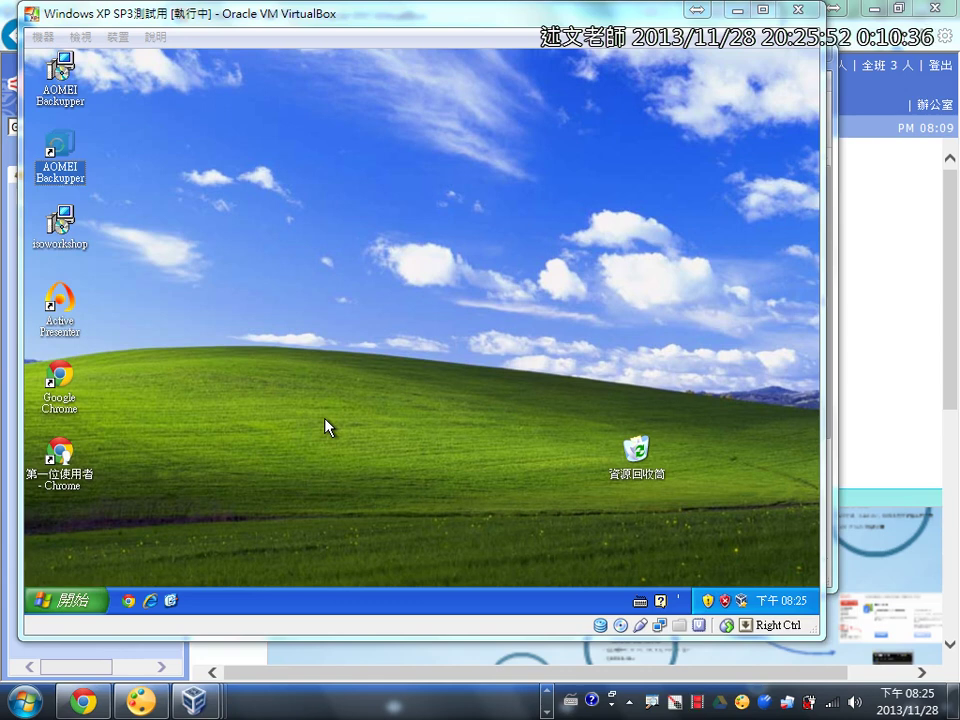
- Review the Windows XP machine's device options, open its shared folder settings and select the temporary folders group 暫時性資料夾
{"action": "left_click", "coordinate": [118, 36]}
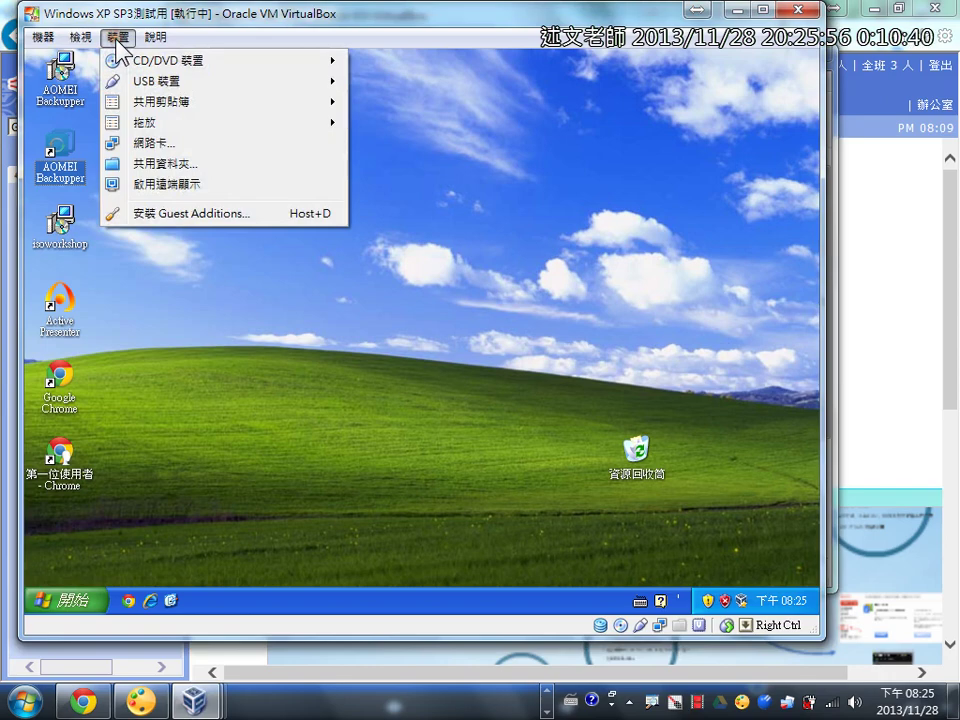
{"action": "mouse_move", "coordinate": [171, 104]}
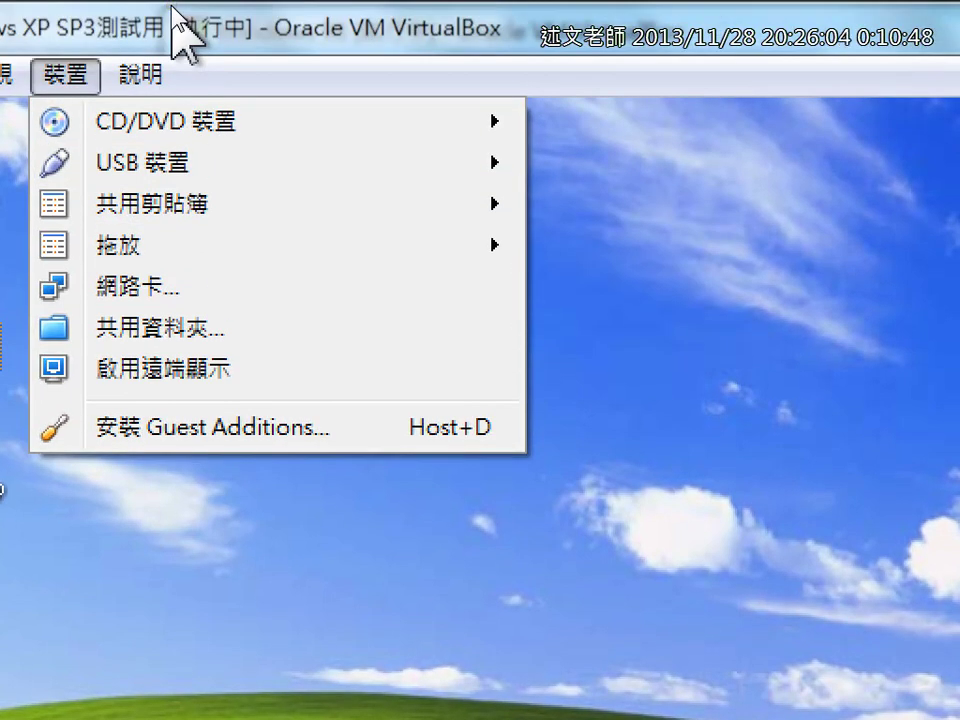
{"action": "mouse_move", "coordinate": [140, 75]}
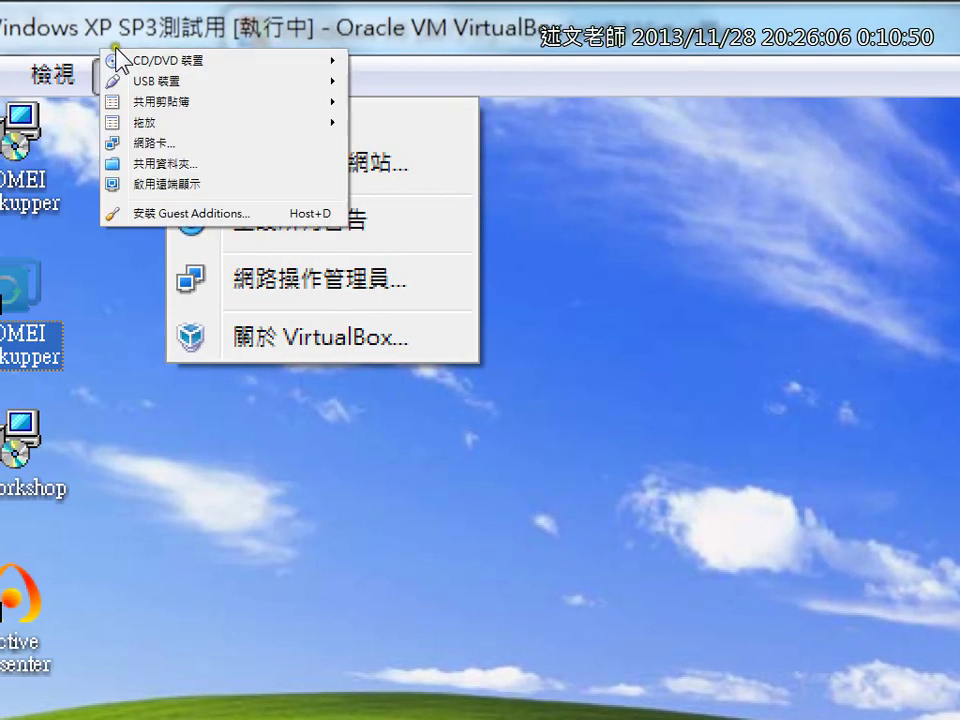
{"action": "mouse_move", "coordinate": [150, 162]}
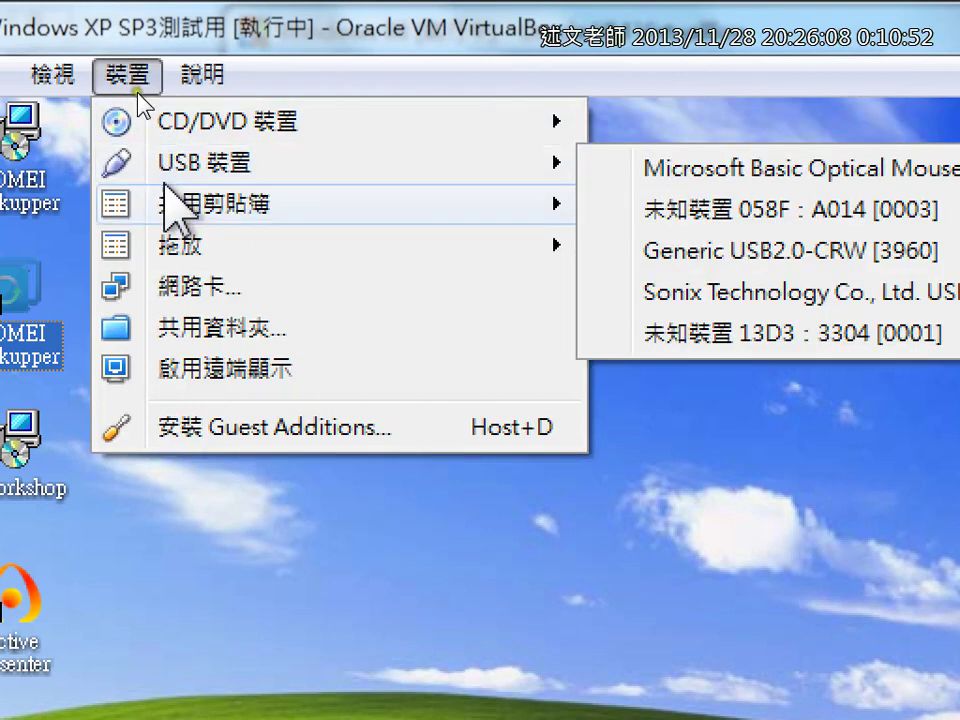
{"action": "mouse_move", "coordinate": [168, 195]}
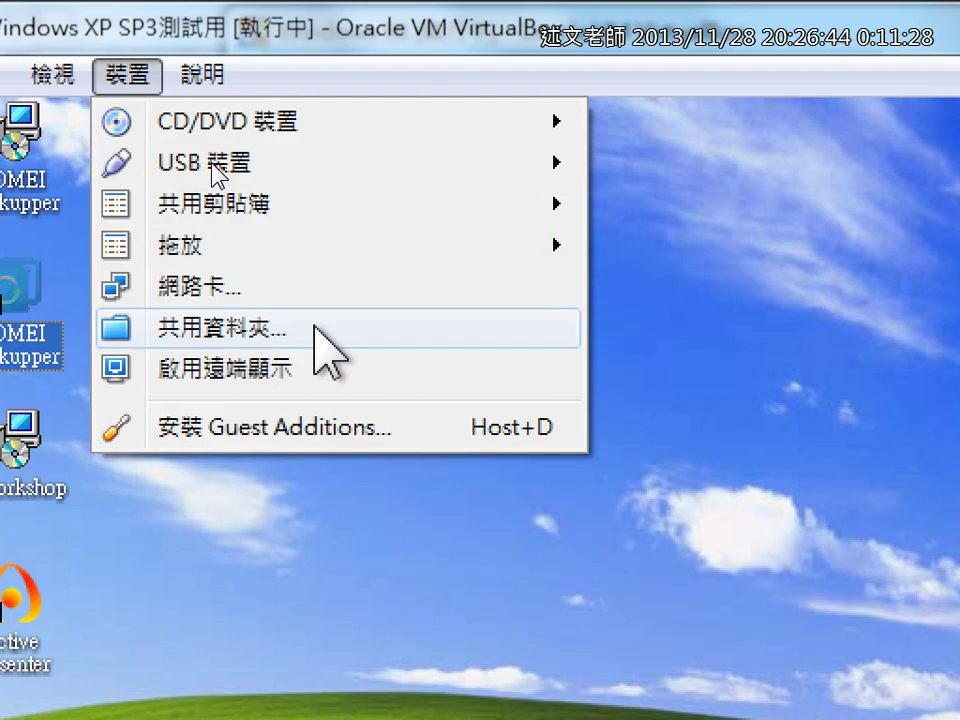
{"action": "left_click", "coordinate": [315, 326]}
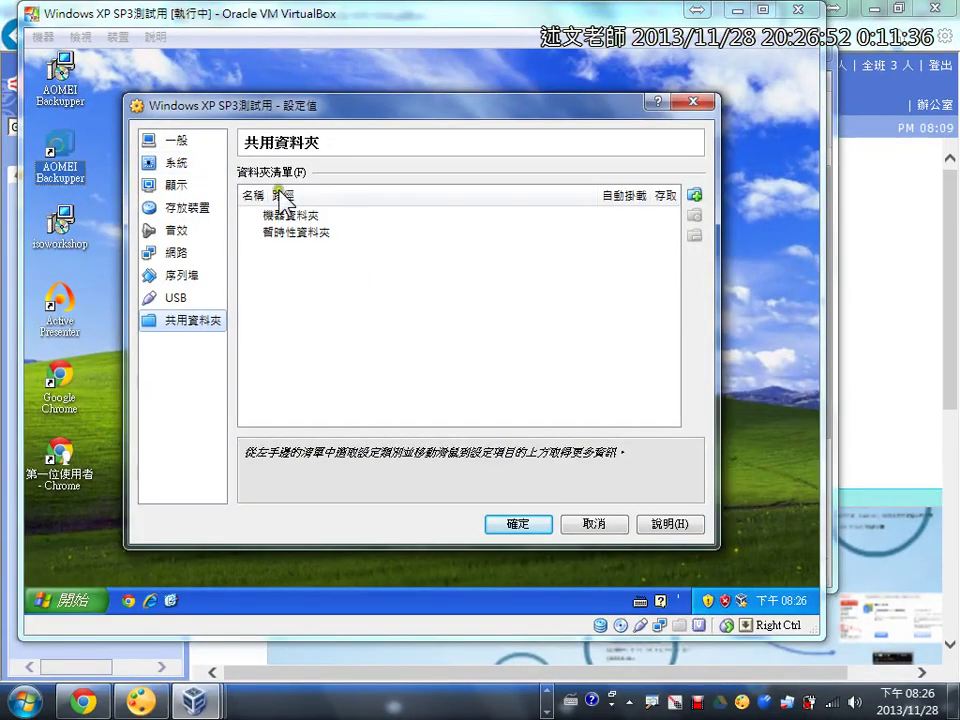
{"action": "left_click", "coordinate": [358, 215]}
{"action": "left_click", "coordinate": [357, 235]}
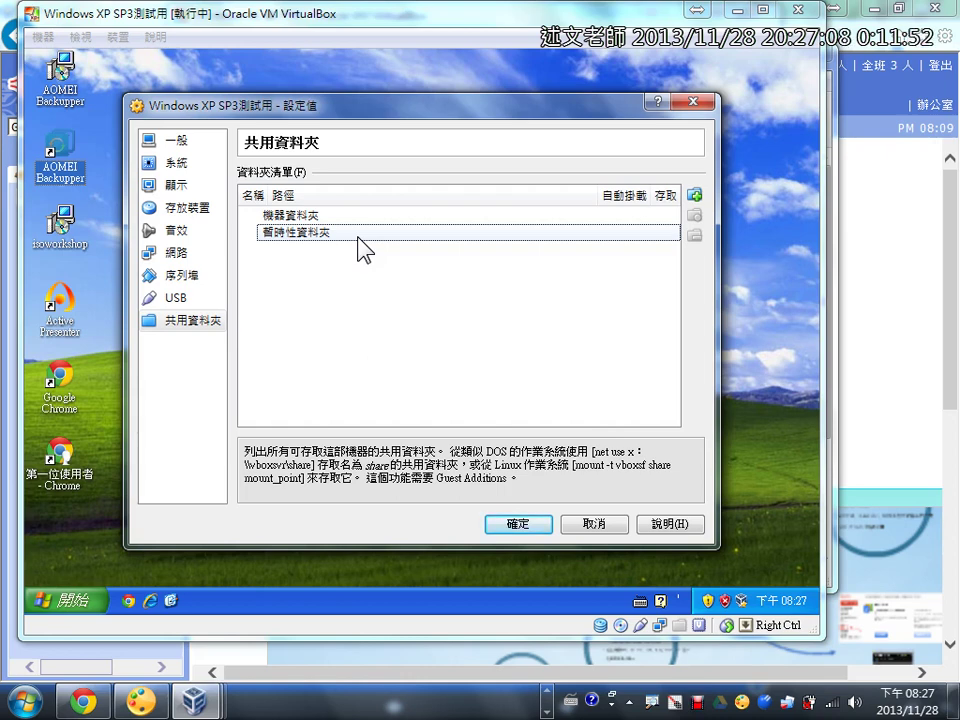
- Start adding a shared folder and choose 下載暫存 on the SD card (G:) as its path
{"action": "left_click", "coordinate": [697, 197]}
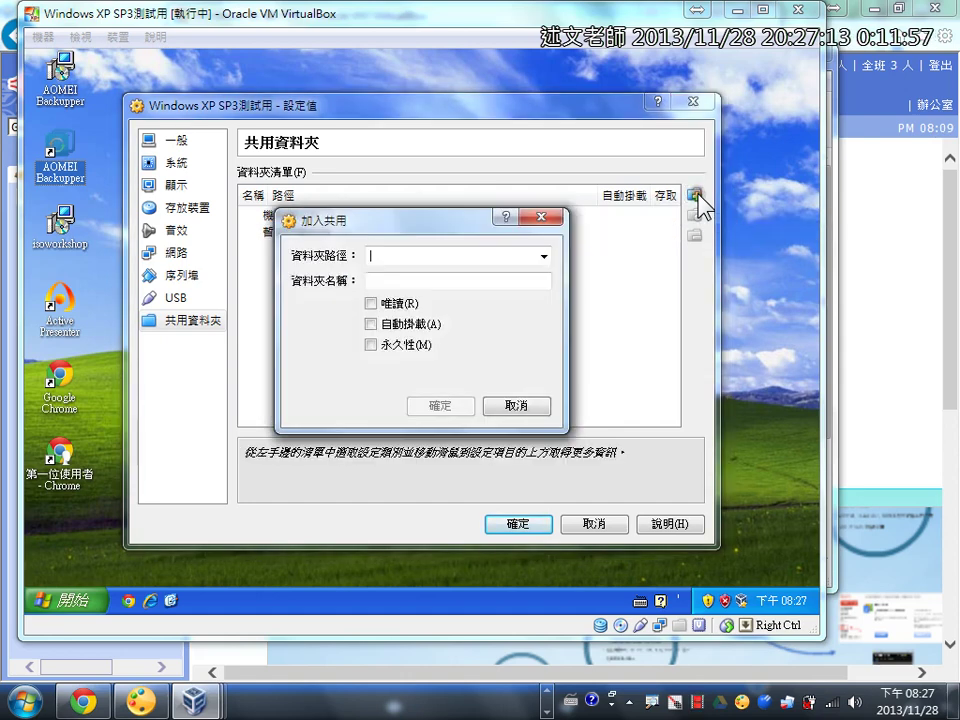
{"action": "left_click", "coordinate": [543, 254]}
{"action": "left_click", "coordinate": [527, 285]}
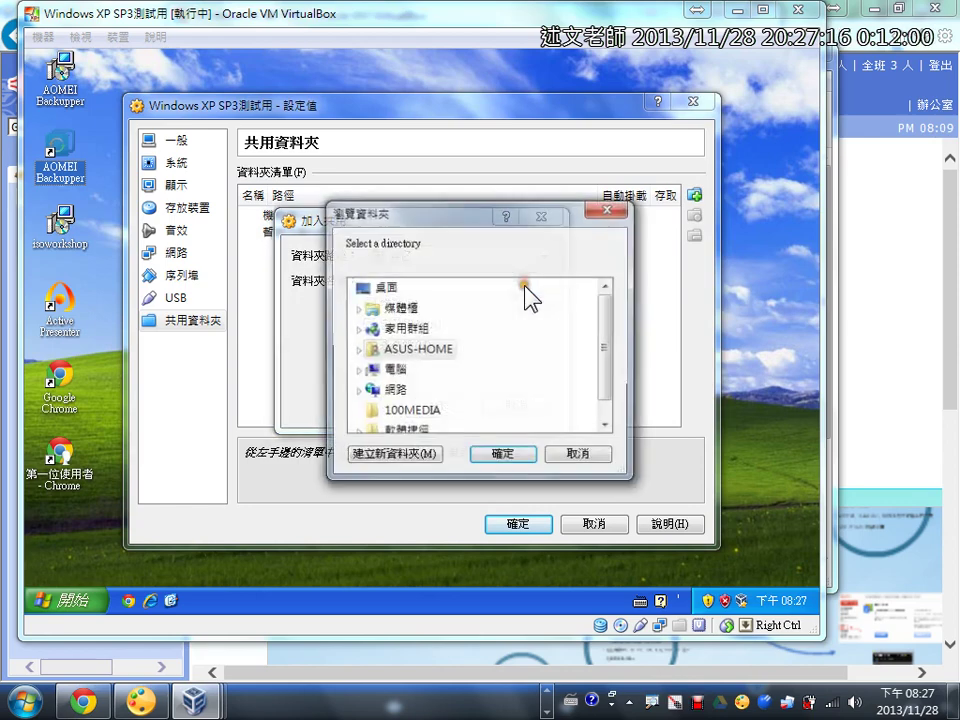
{"action": "left_click", "coordinate": [358, 370]}
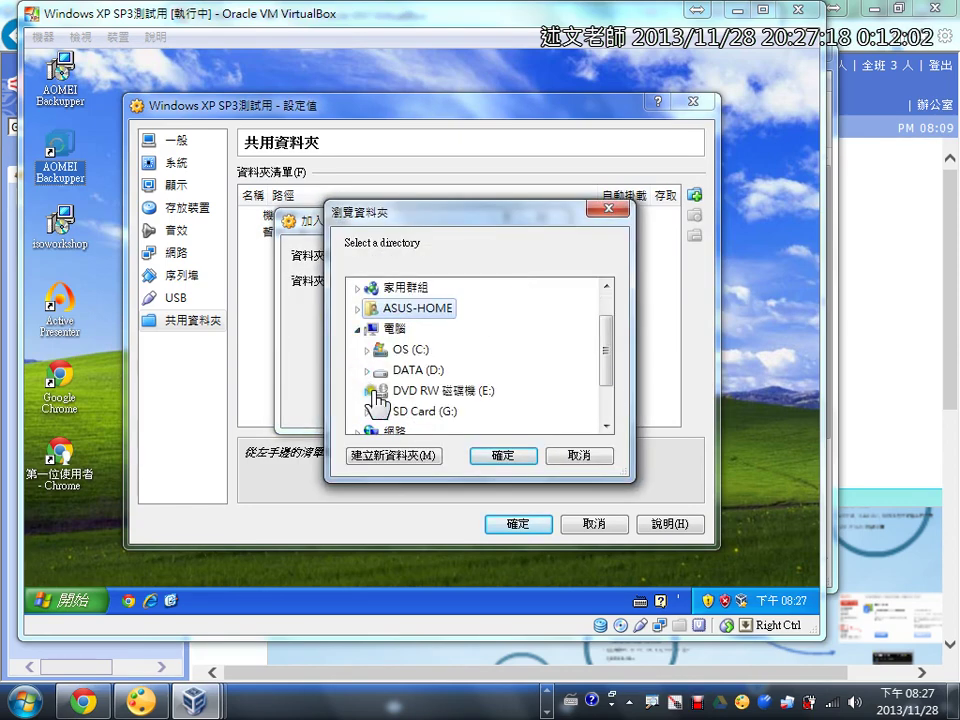
{"action": "left_click", "coordinate": [367, 411]}
{"action": "scroll", "coordinate": [370, 410], "scroll_direction": "down", "scroll_amount": 2}
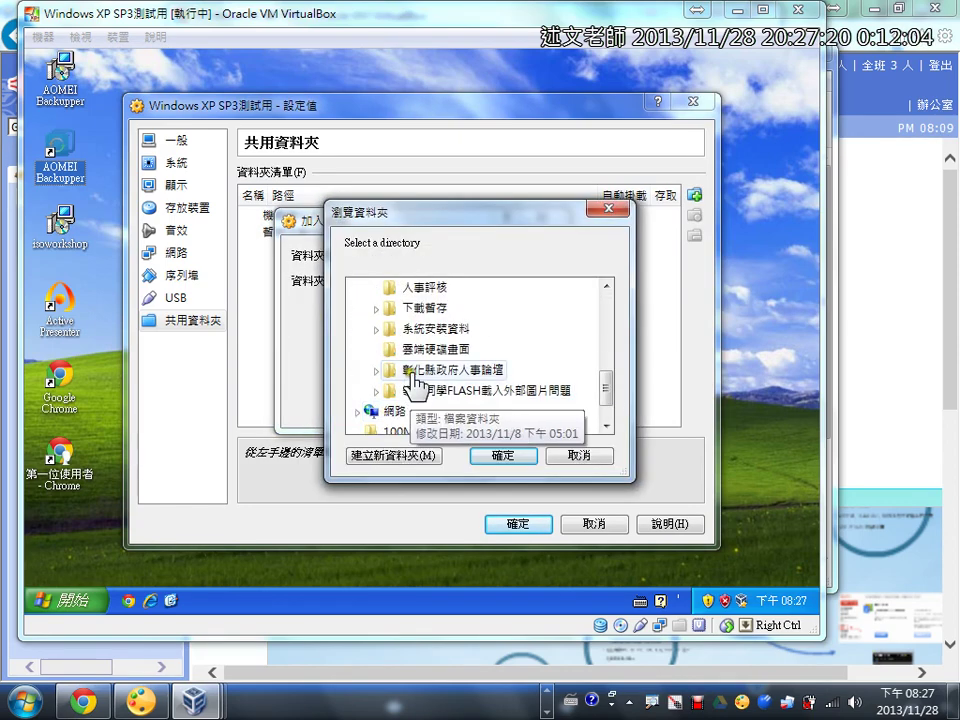
{"action": "left_click", "coordinate": [421, 314]}
{"action": "left_click", "coordinate": [499, 456]}
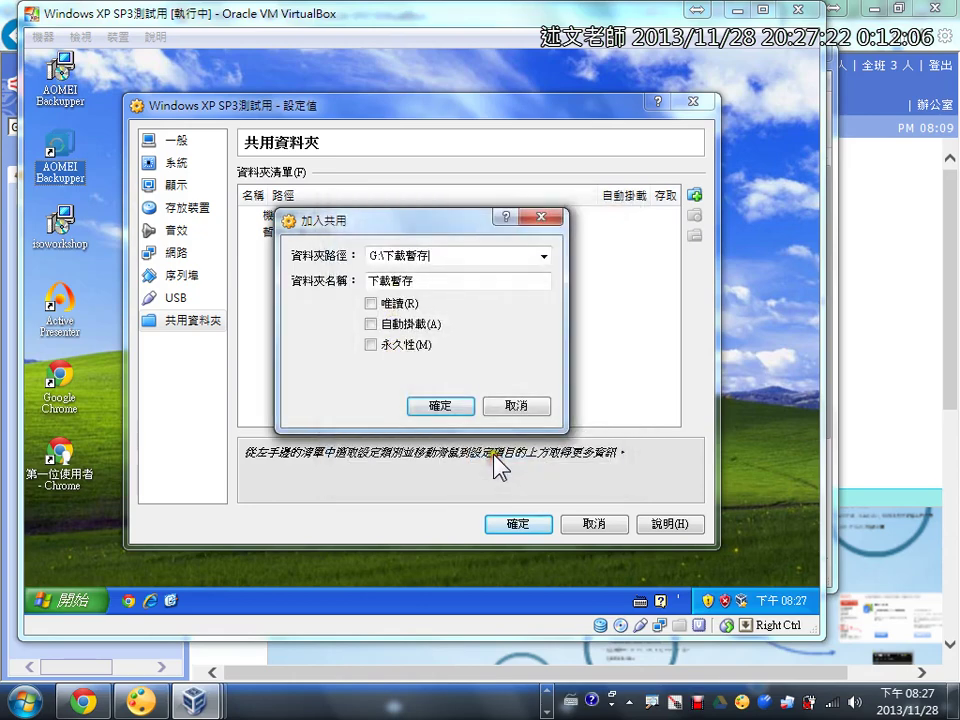
- Add the 下載暫存 share with the permanent option left off and save the shared folder settings
{"action": "left_click", "coordinate": [370, 345]}
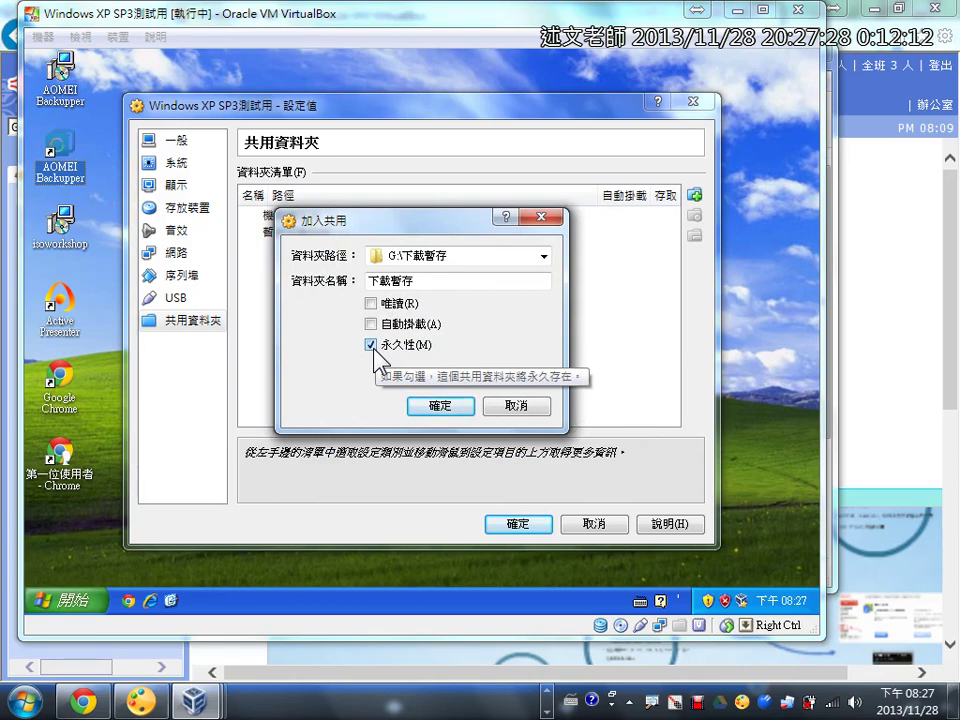
{"action": "left_click", "coordinate": [372, 345]}
{"action": "left_click", "coordinate": [455, 405]}
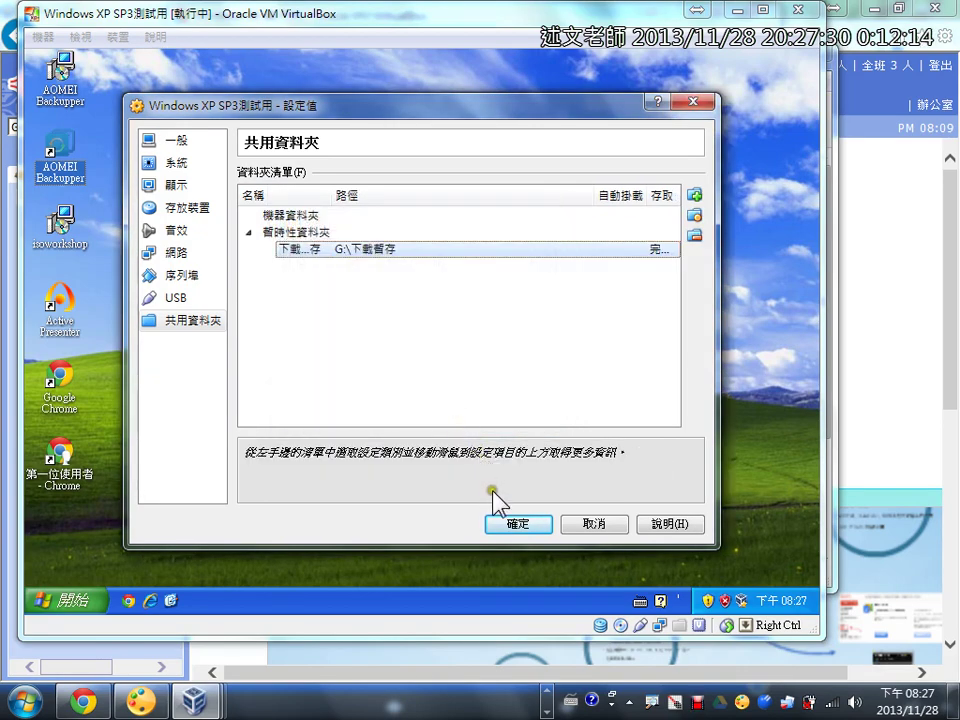
{"action": "left_click", "coordinate": [517, 523]}
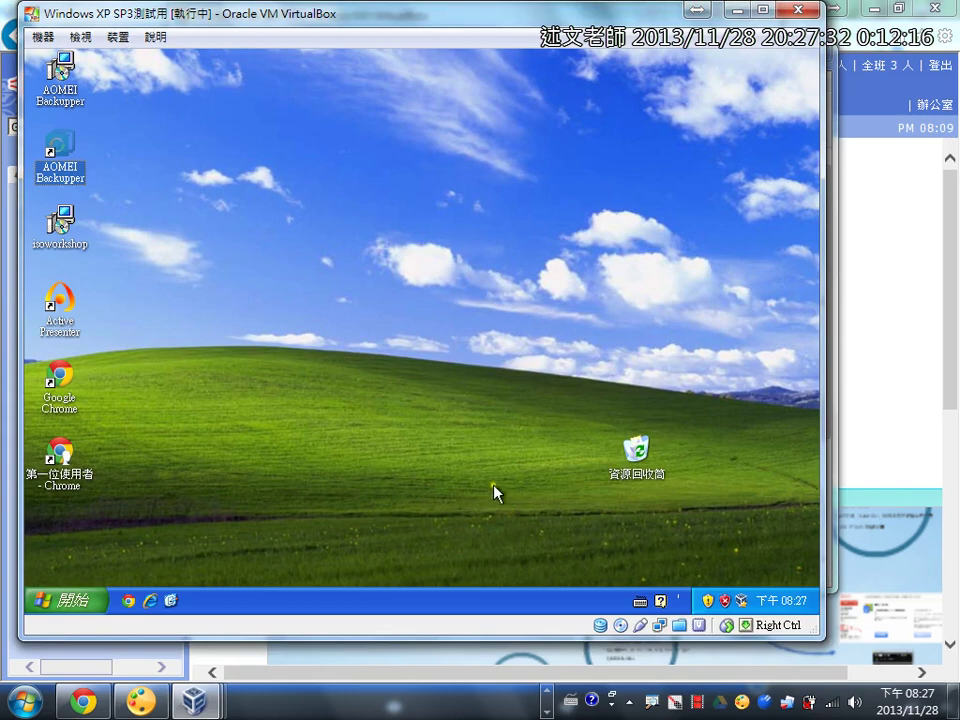
- Open the file explorer in the virtual Windows XP, show drive C: and expand the network places through 整個網路
{"action": "right_click", "coordinate": [83, 597]}
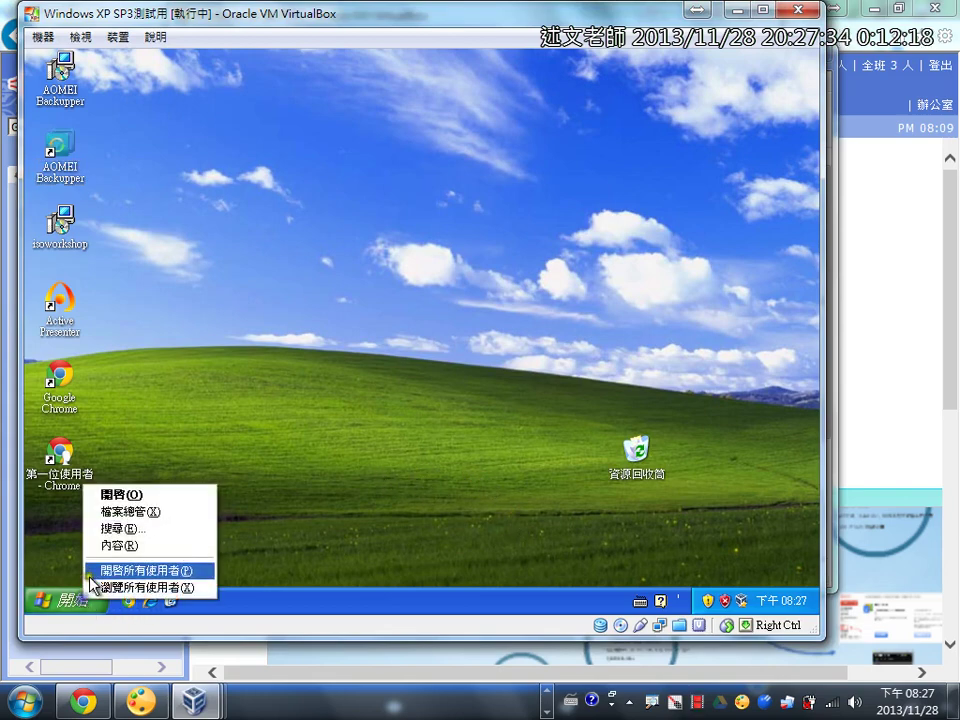
{"action": "left_click", "coordinate": [117, 512]}
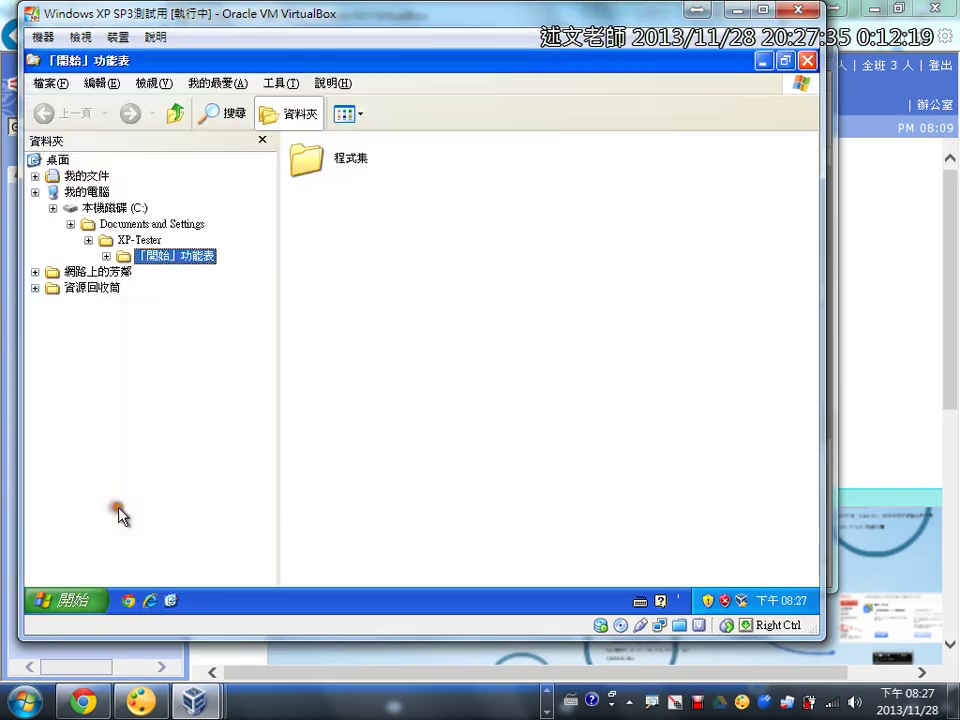
{"action": "left_click", "coordinate": [52, 207]}
{"action": "left_click", "coordinate": [35, 288]}
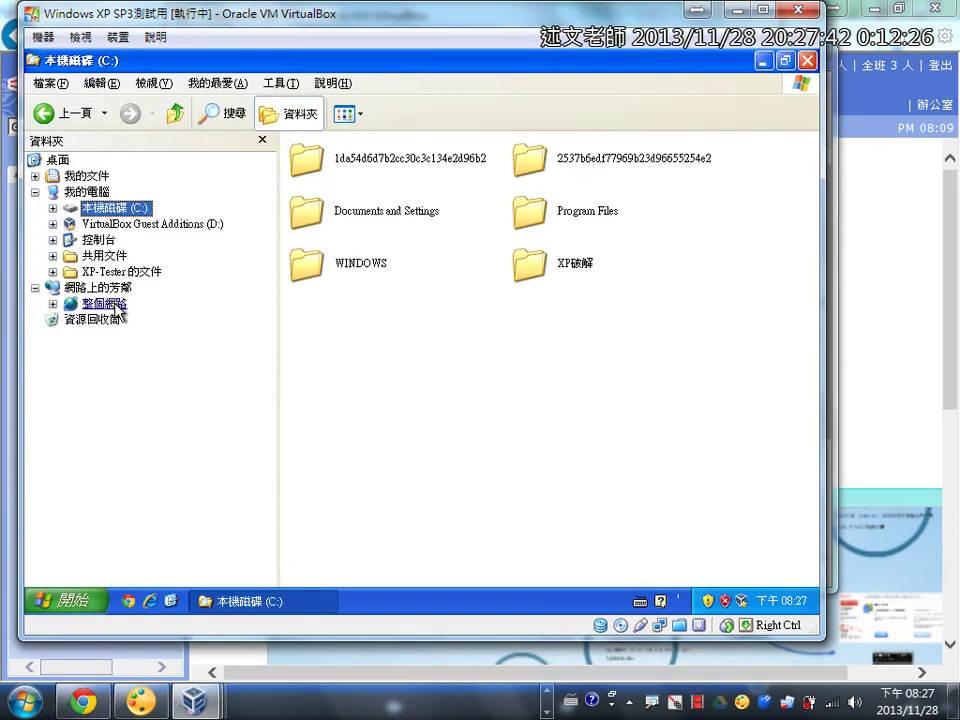
{"action": "left_click", "coordinate": [53, 304]}
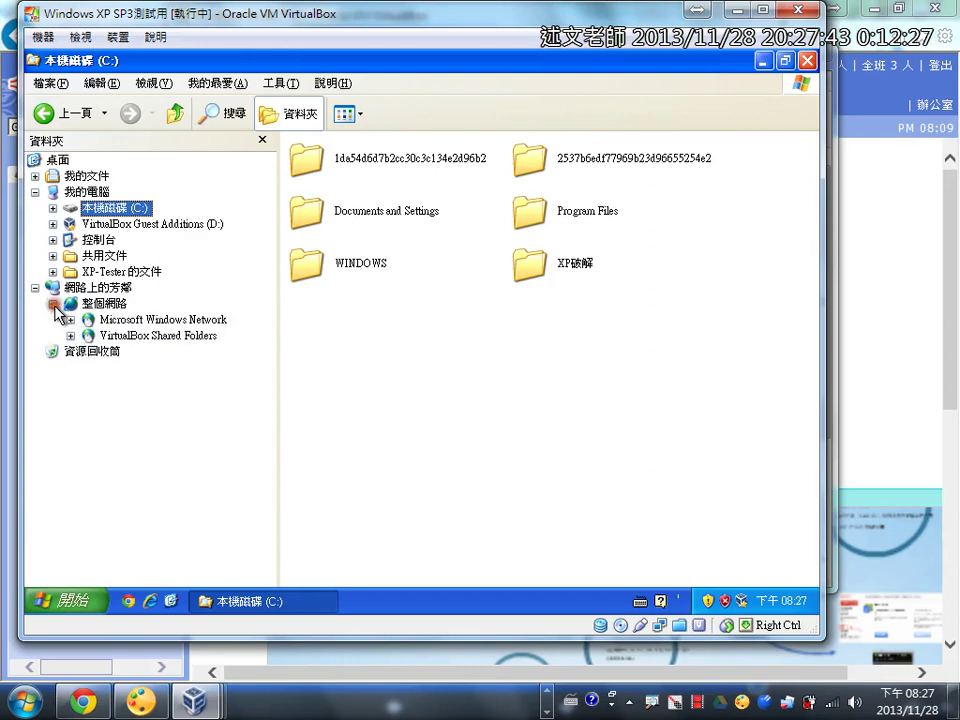
- Open the 下載暫存 share under \\Vboxsvr in VirtualBox Shared Folders
{"action": "left_click", "coordinate": [117, 342]}
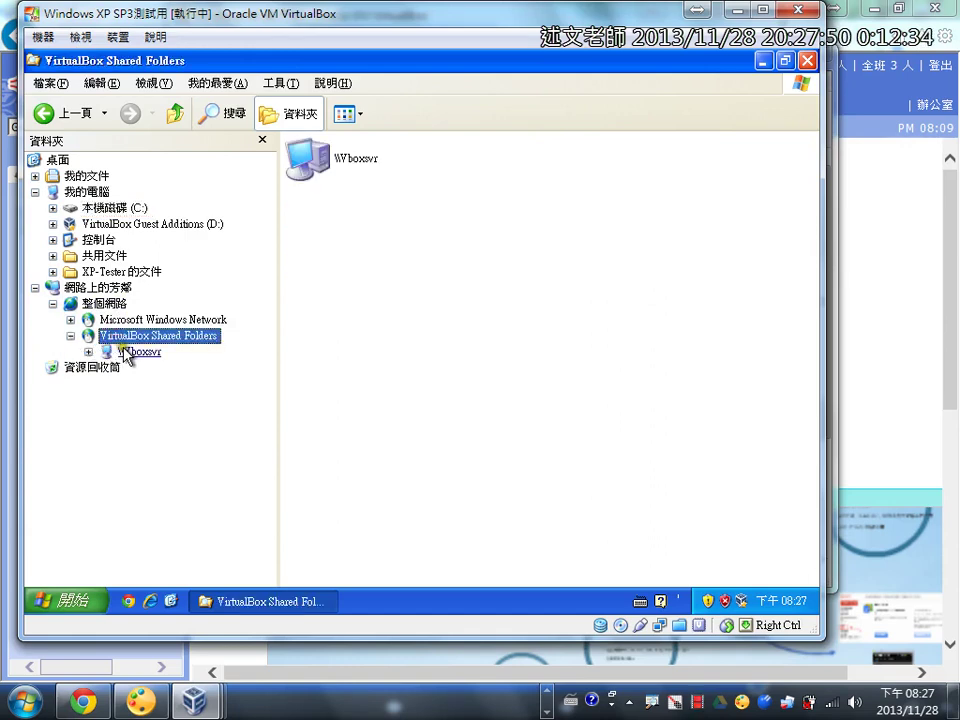
{"action": "left_click", "coordinate": [127, 351]}
{"action": "left_click", "coordinate": [310, 166]}
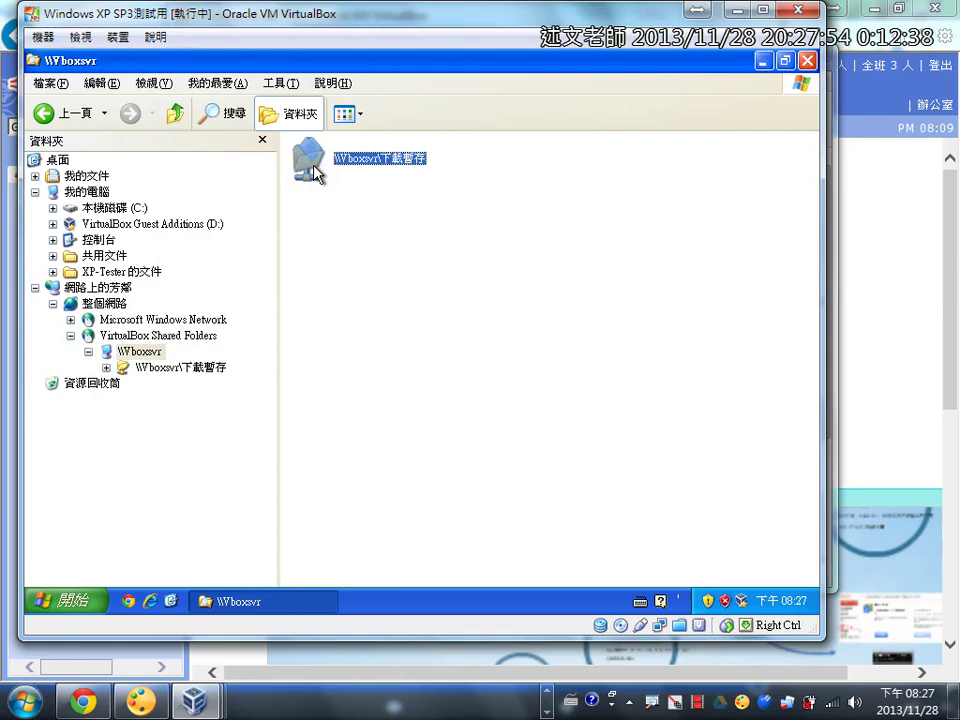
{"action": "double_click", "coordinate": [313, 170]}
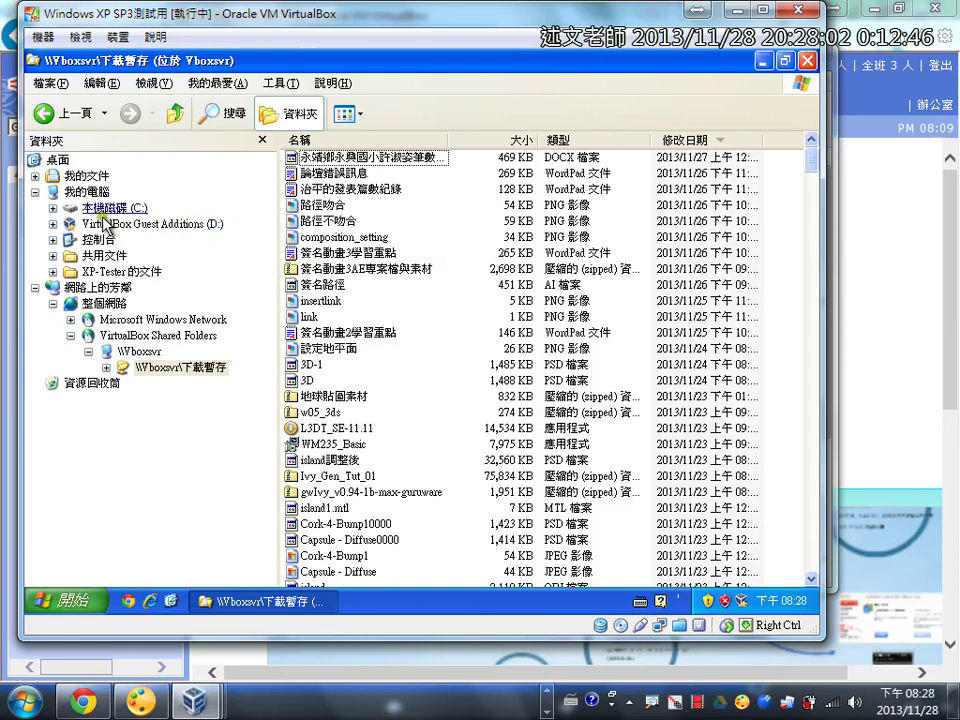
- Expand the 下載暫存 share in the folder tree to show its subfolders
{"action": "double_click", "coordinate": [213, 369]}
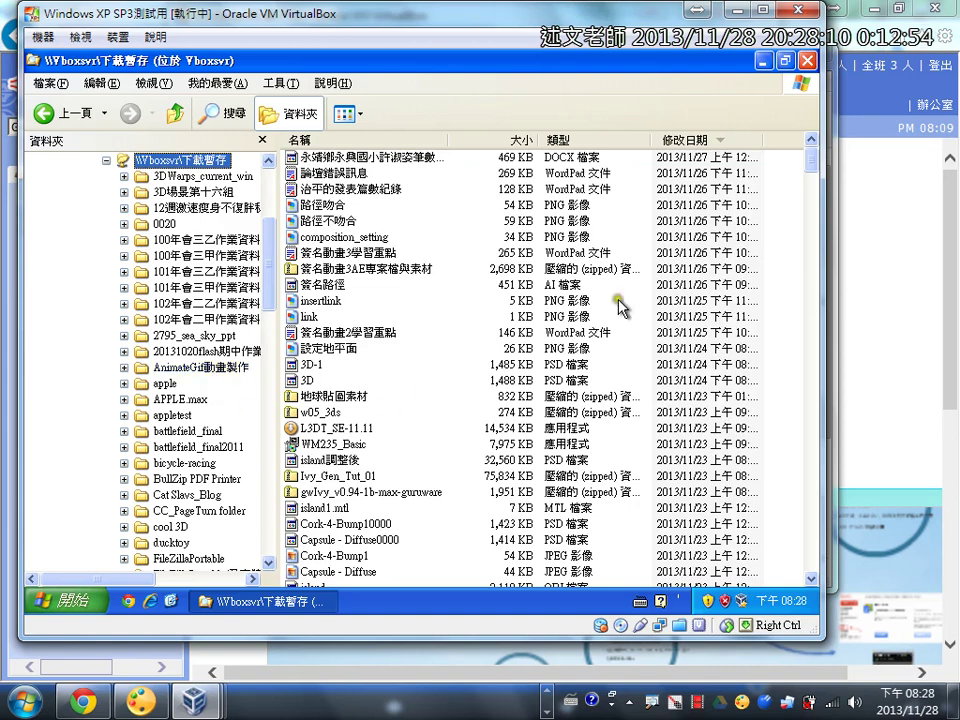
- Launch Internet Explorer in the virtual Windows XP, postpone its setup, and continue past the certificate warning to the campus wireless login page
{"action": "left_click", "coordinate": [151, 601]}
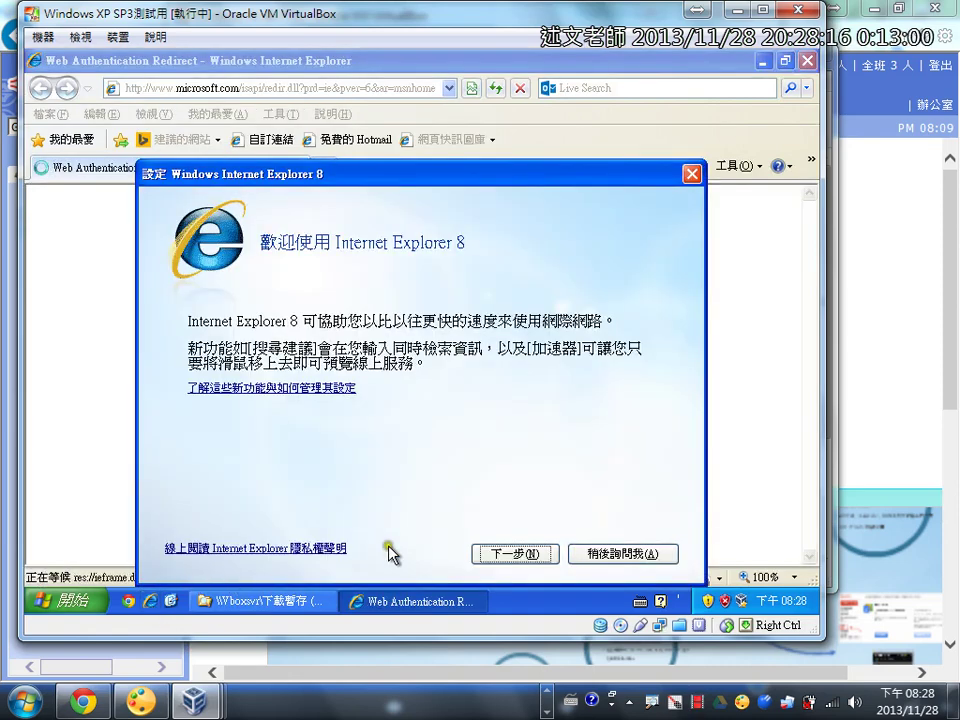
{"action": "left_click", "coordinate": [609, 555]}
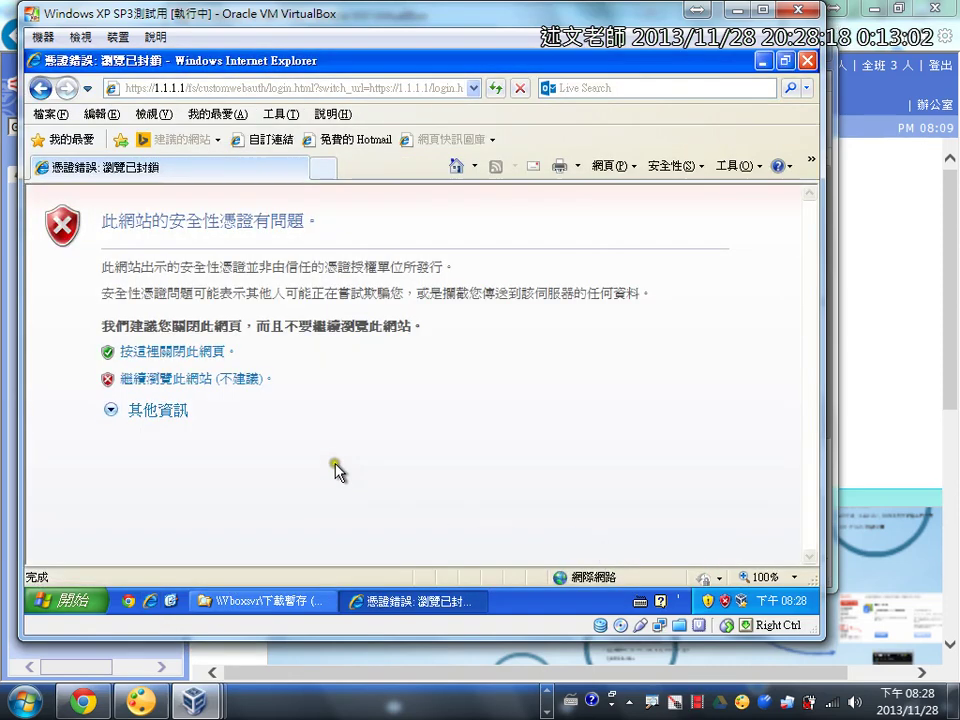
{"action": "left_click", "coordinate": [229, 385]}
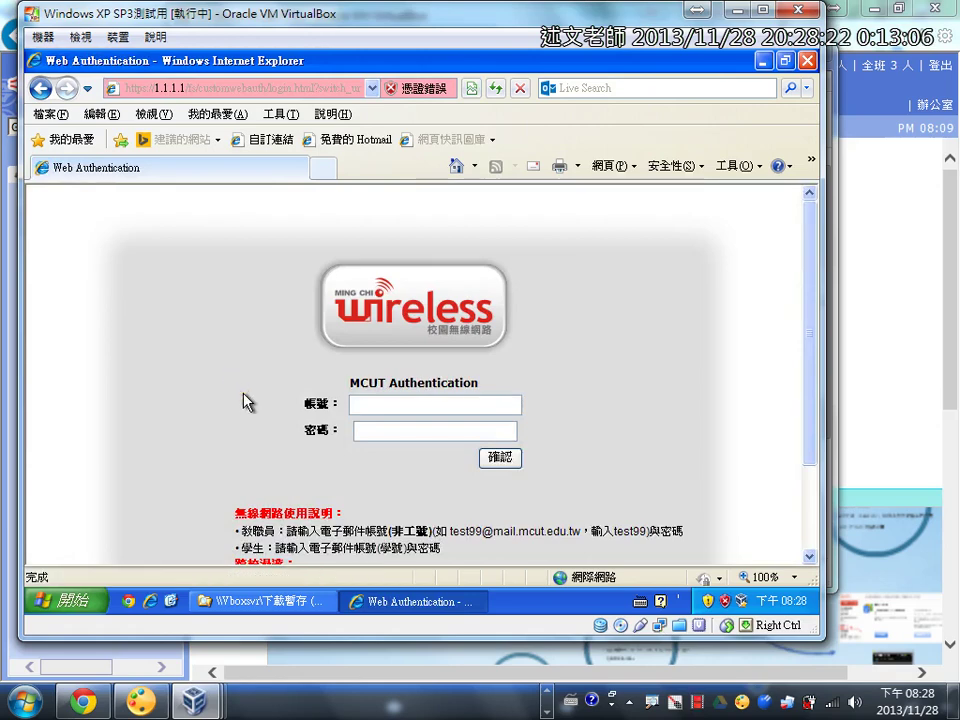
{"action": "left_click", "coordinate": [383, 401]}
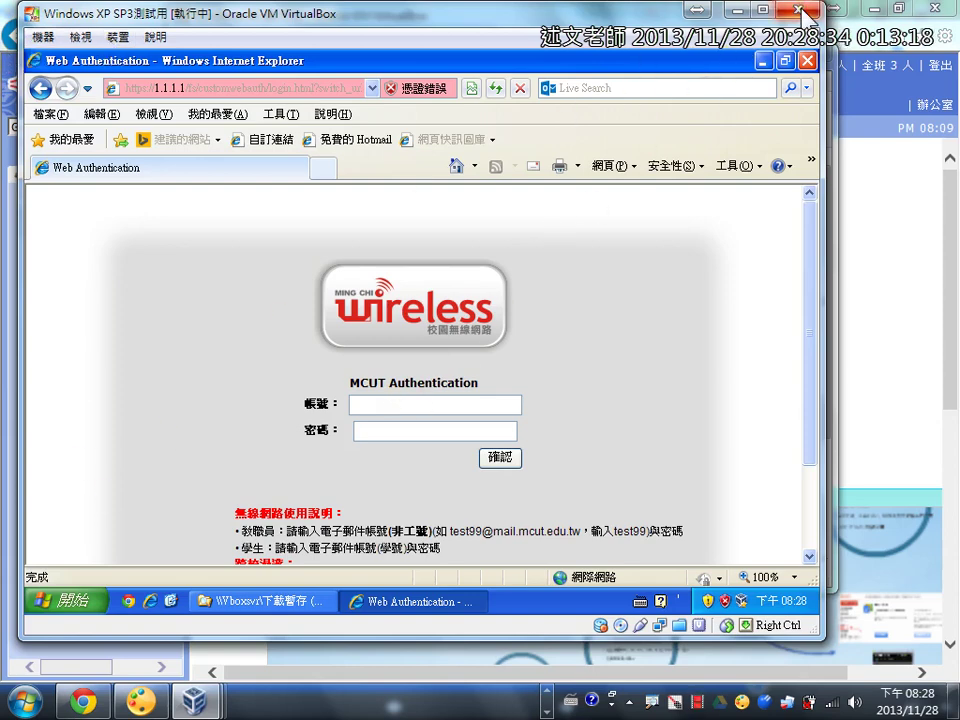
- Review the options for closing the Windows XP virtual machine, including saving its state, and cancel to keep it running
{"action": "left_click", "coordinate": [801, 10]}
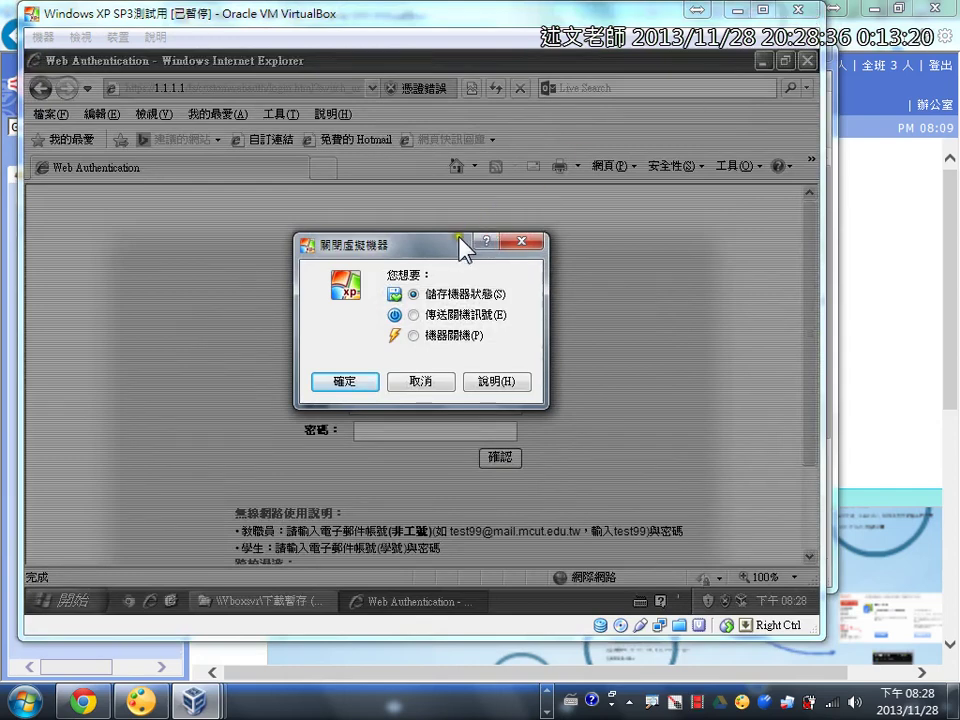
{"action": "left_click_drag", "start_coordinate": [463, 241], "coordinate": [490, 128]}
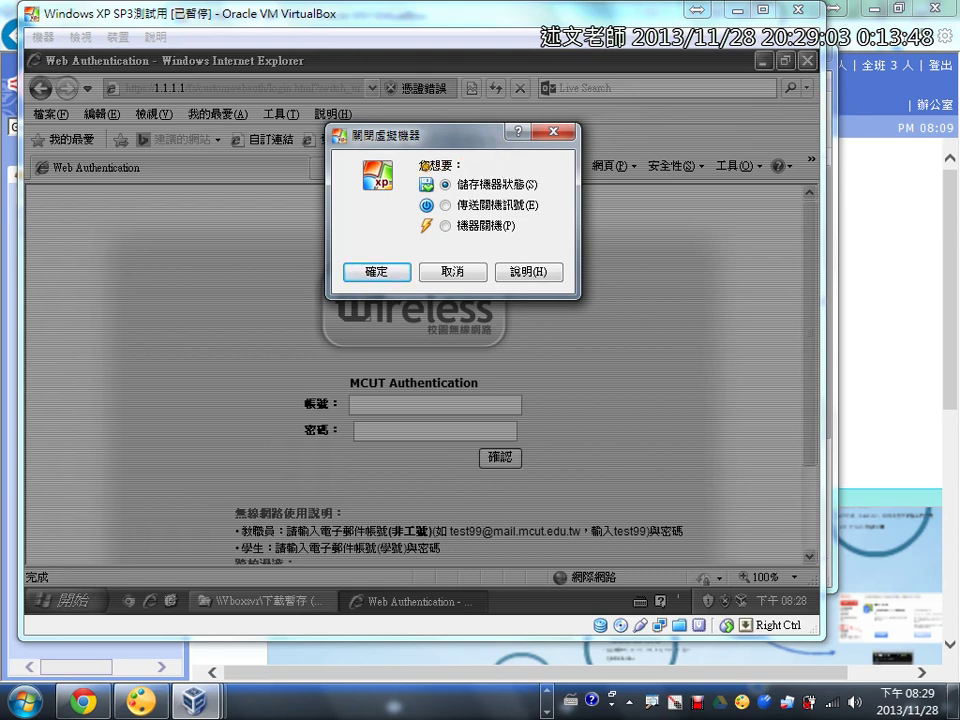
{"action": "mouse_move", "coordinate": [427, 200]}
{"action": "left_mouse_down"}
{"action": "mouse_move", "coordinate": [549, 205]}
{"action": "mouse_move", "coordinate": [654, 138]}
{"action": "left_mouse_up"}
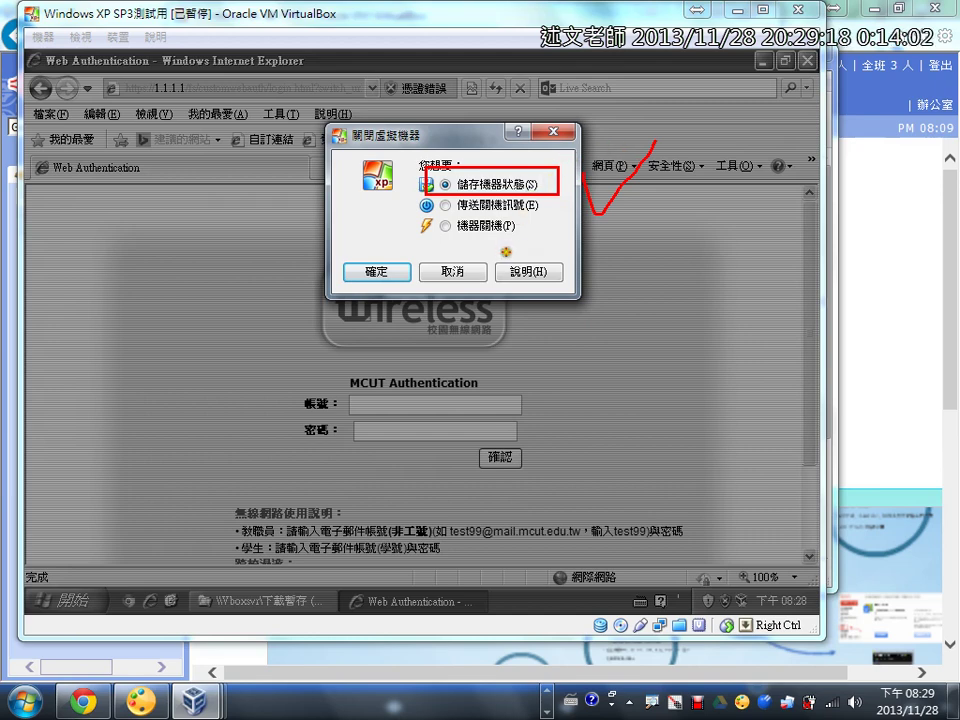
{"action": "key", "text": "Escape"}
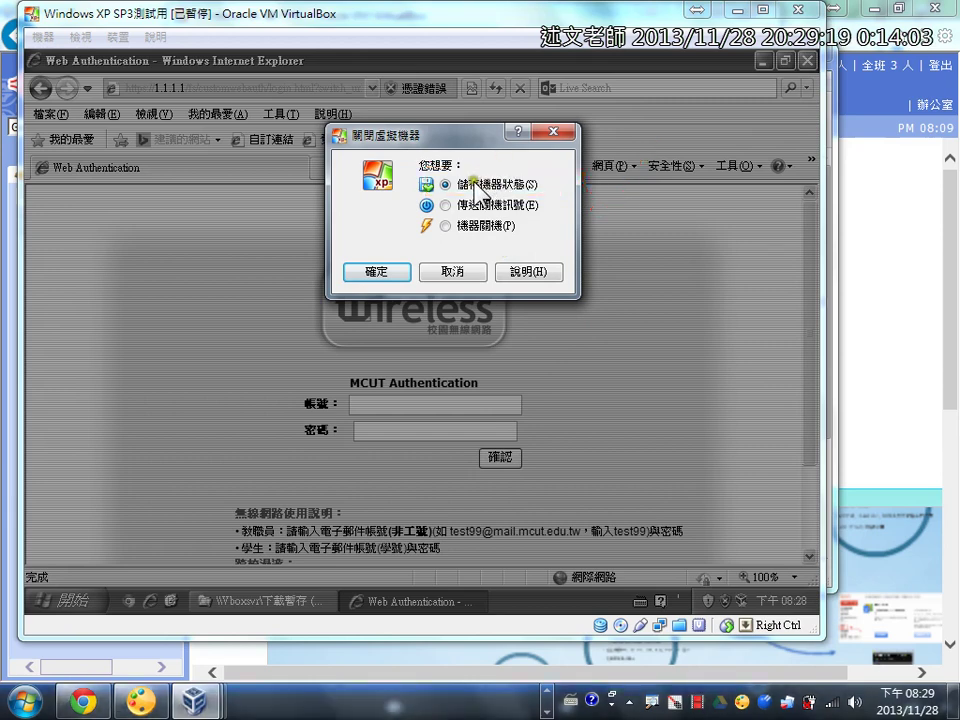
{"action": "left_click", "coordinate": [464, 270]}
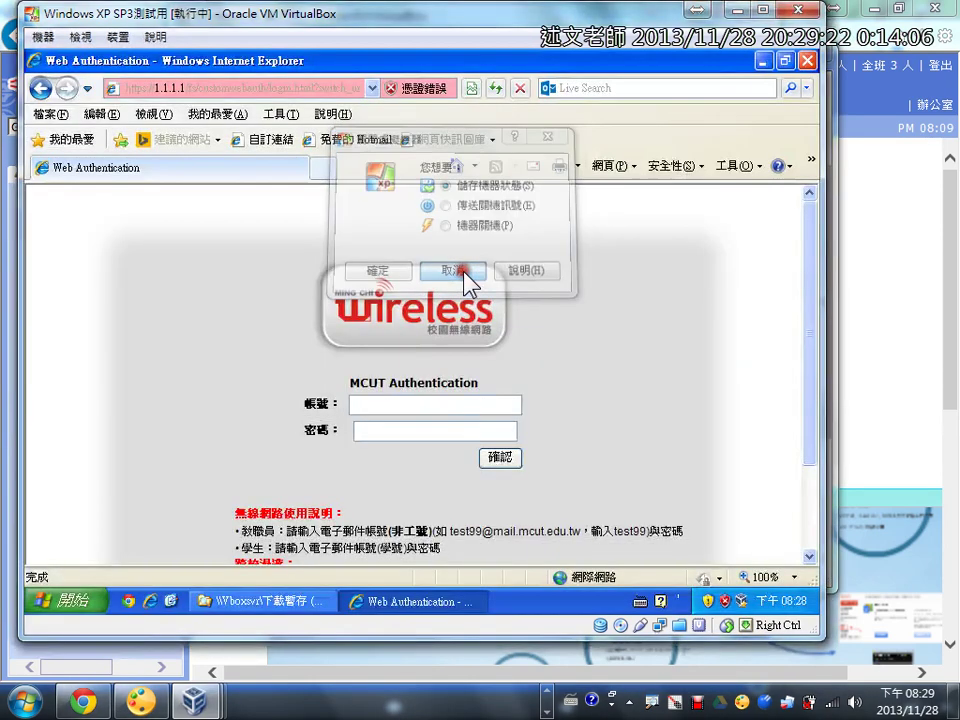